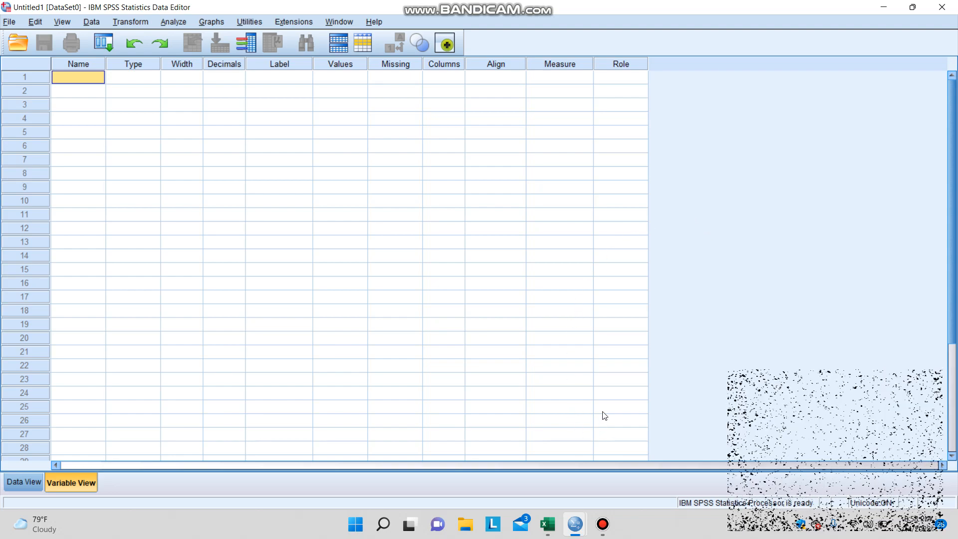
Step: Switch to the Excel workbook DATA ATS PAR GENAP 21-22, examine the Identitas Responden sheet's column headings, and return to the SPSS data editor
mouse_move(553, 527)
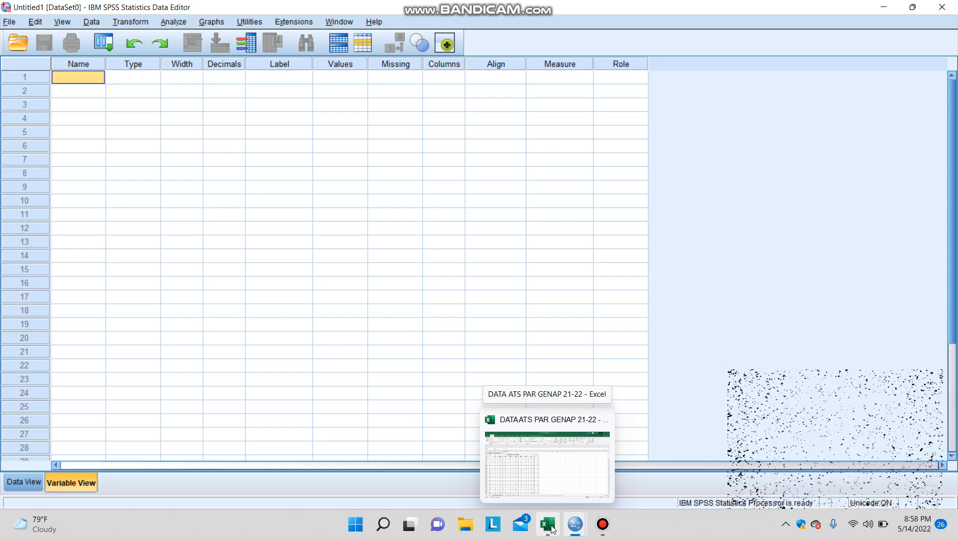
left_click(552, 528)
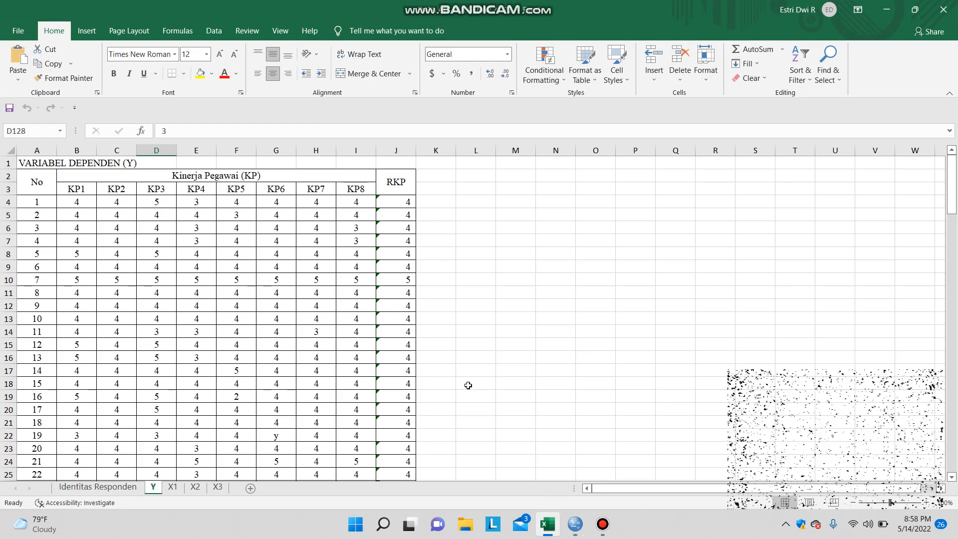
left_click(79, 487)
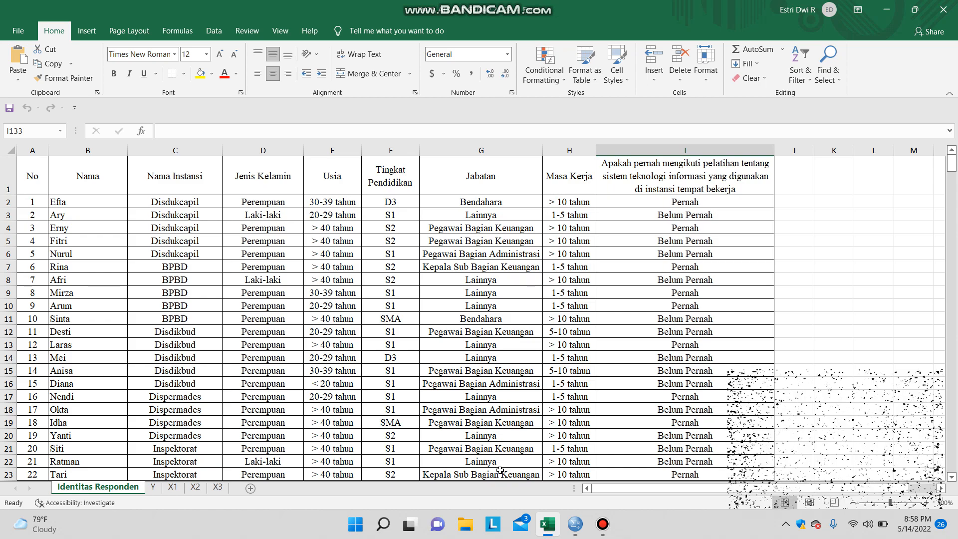
mouse_move(575, 524)
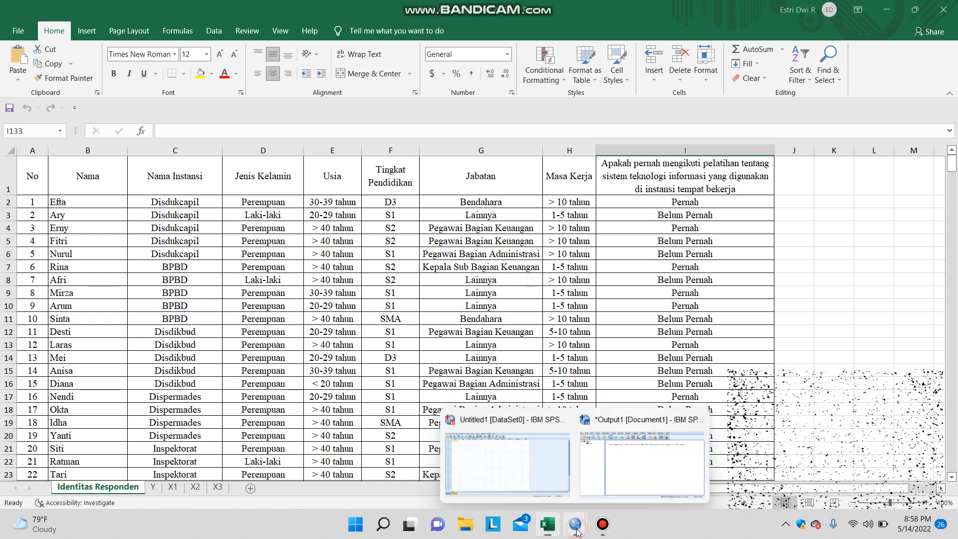
left_click(524, 465)
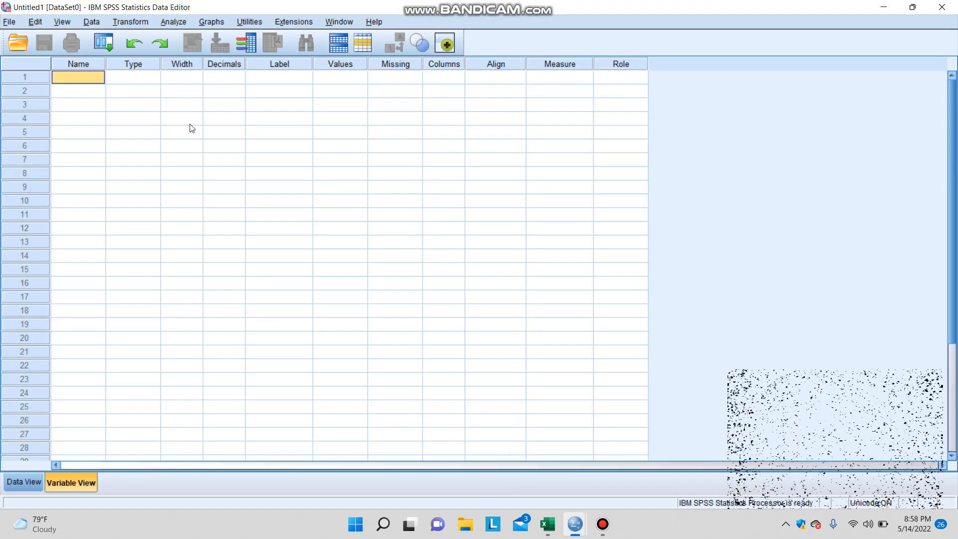
Step: Define the first variable with the name JK and set its type to String
type("JK")
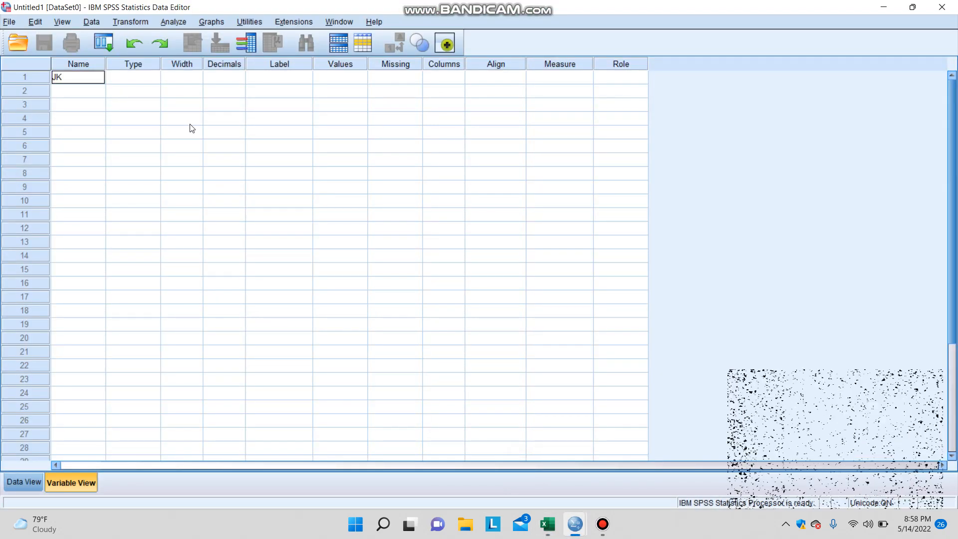
key("Caps_Lock")
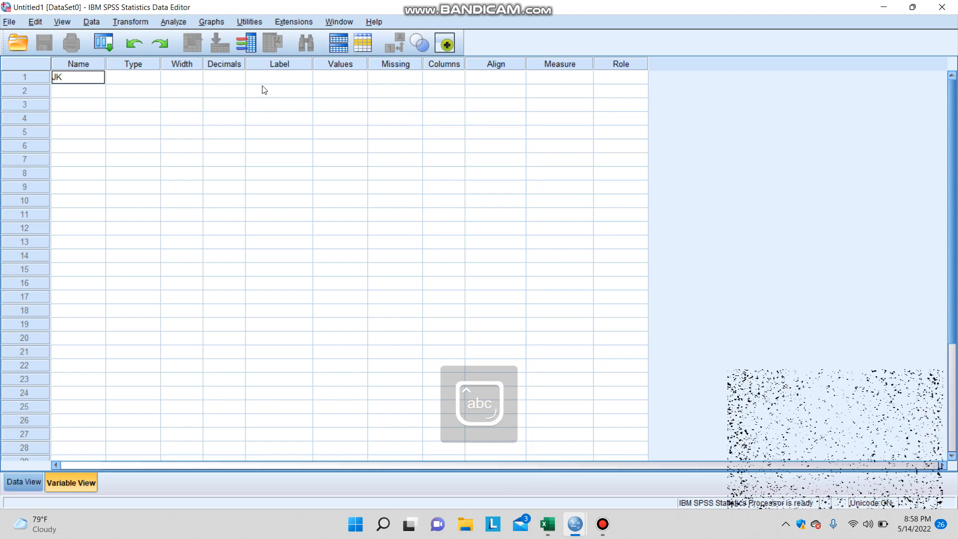
left_click(149, 78)
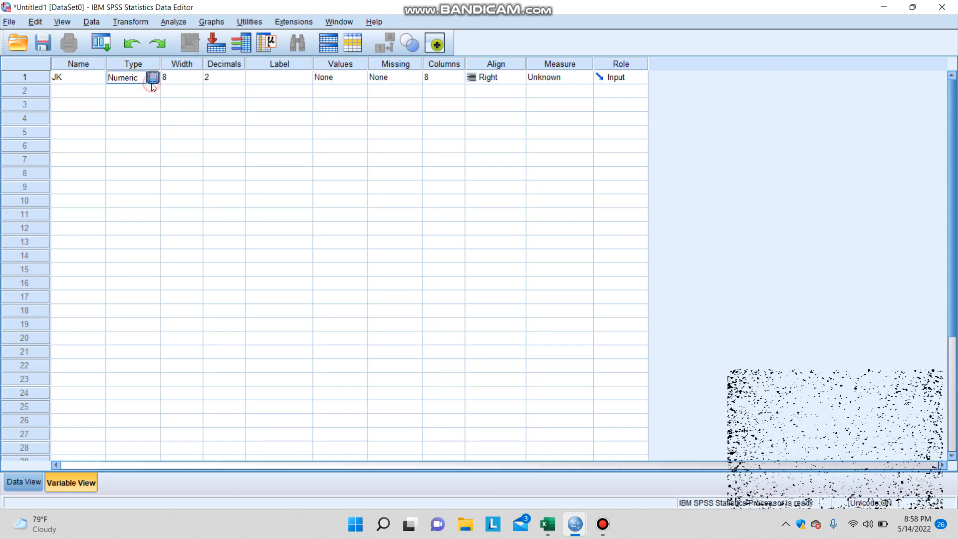
left_click(158, 77)
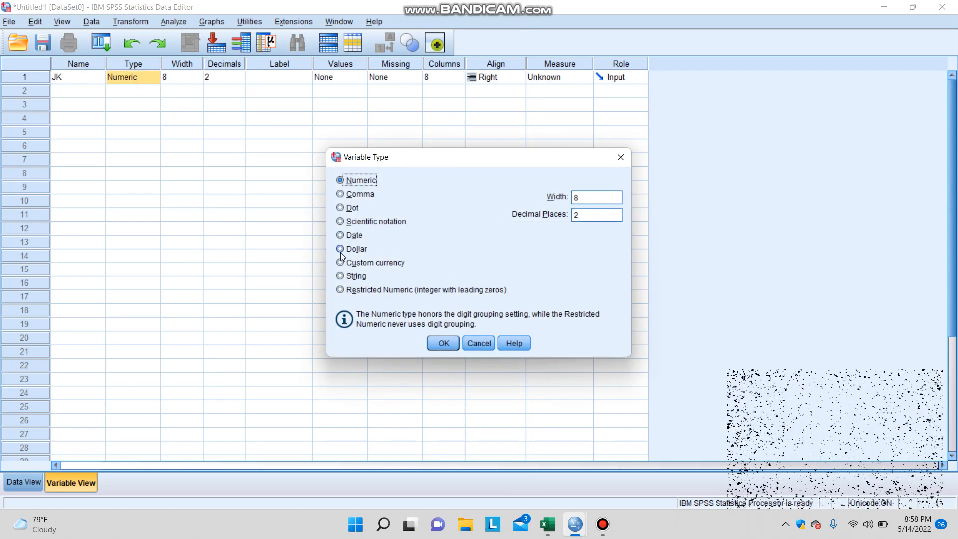
left_click(341, 278)
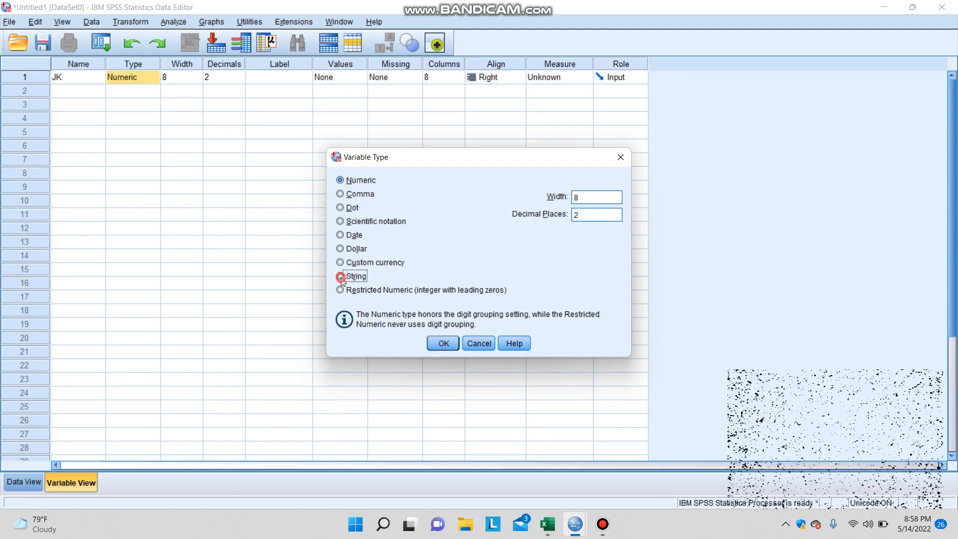
left_click(433, 345)
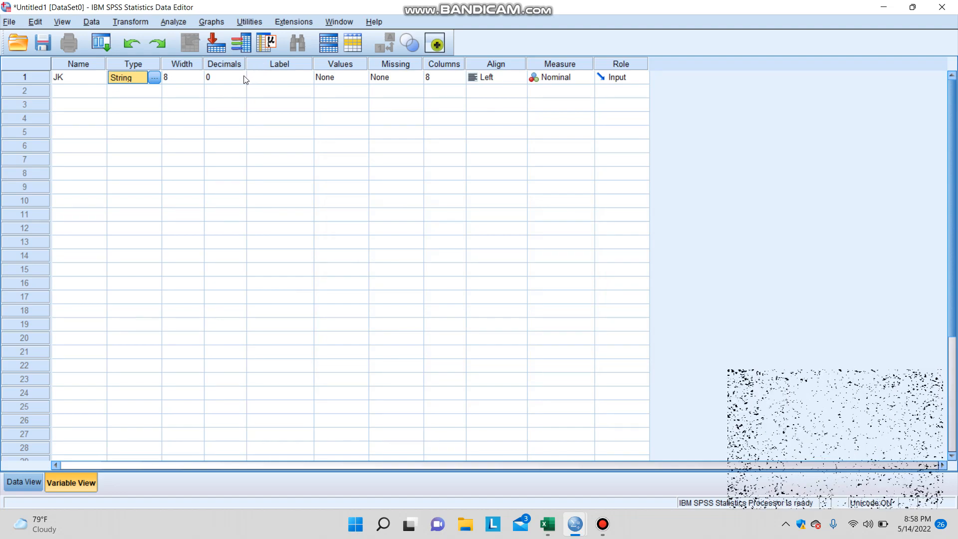
Step: Give the JK variable the label Jenis Kelamin
left_click(308, 78)
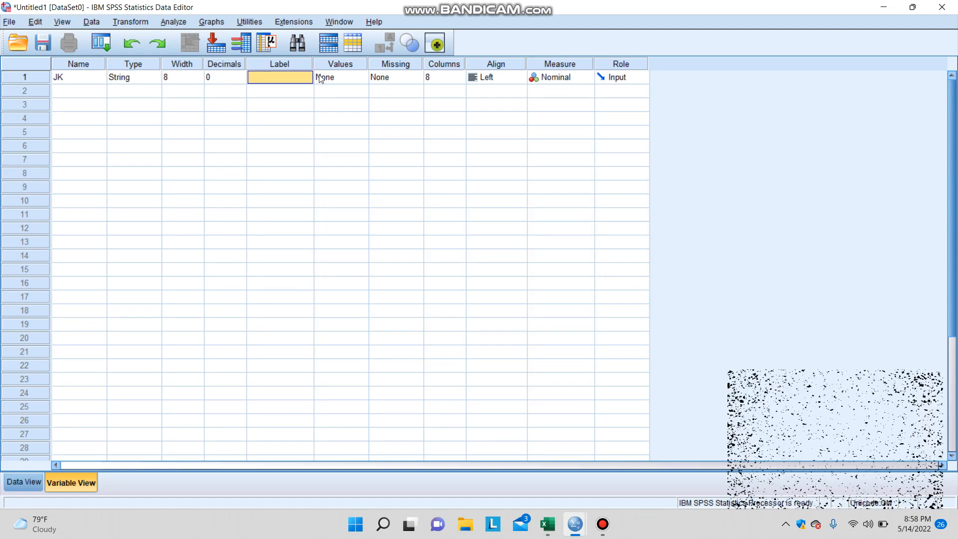
type("J")
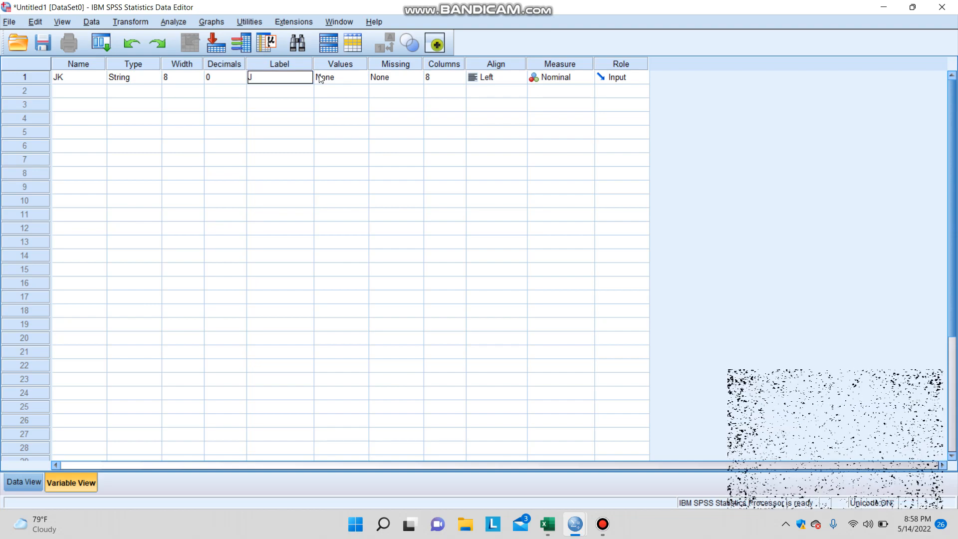
type("enis")
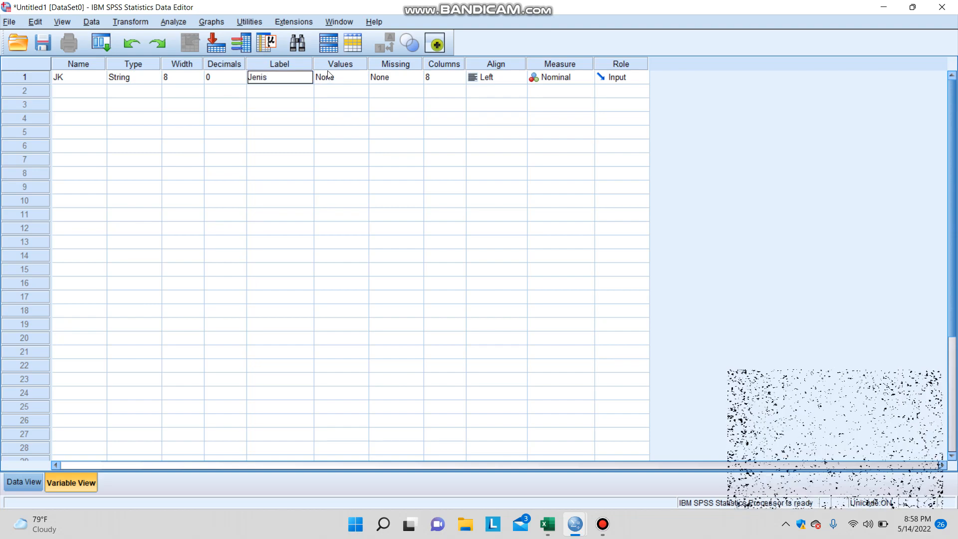
type(" Kelamin")
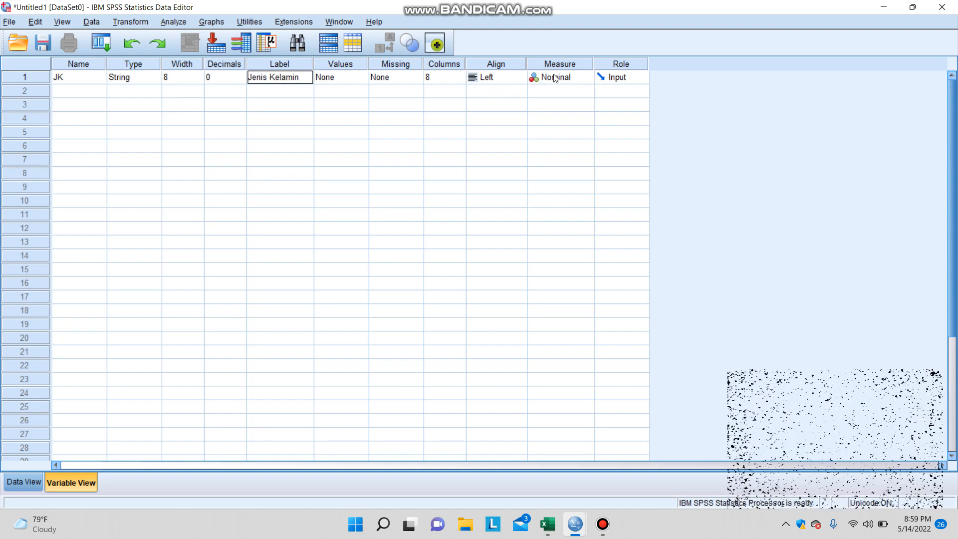
Step: Add a second variable named USIA and set its type to String
left_click(89, 92)
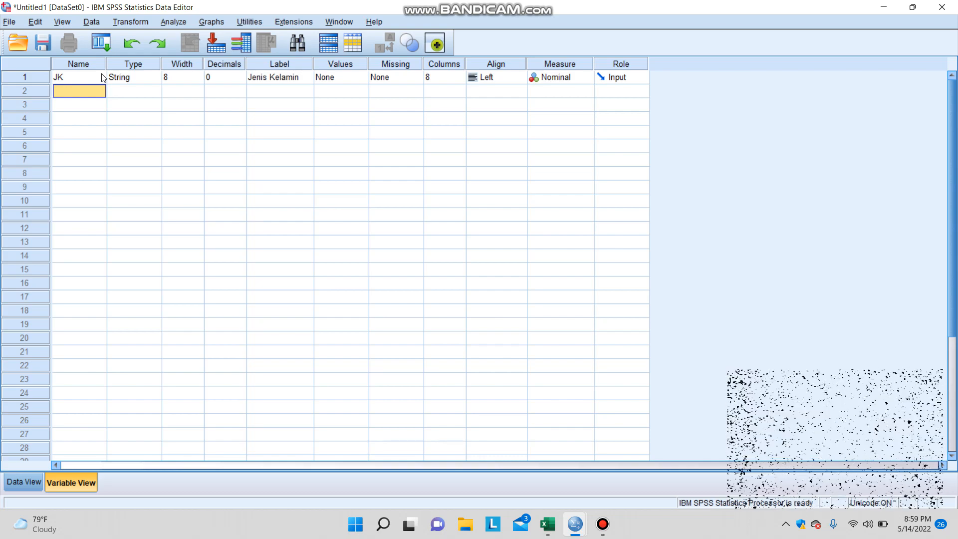
type("USIA")
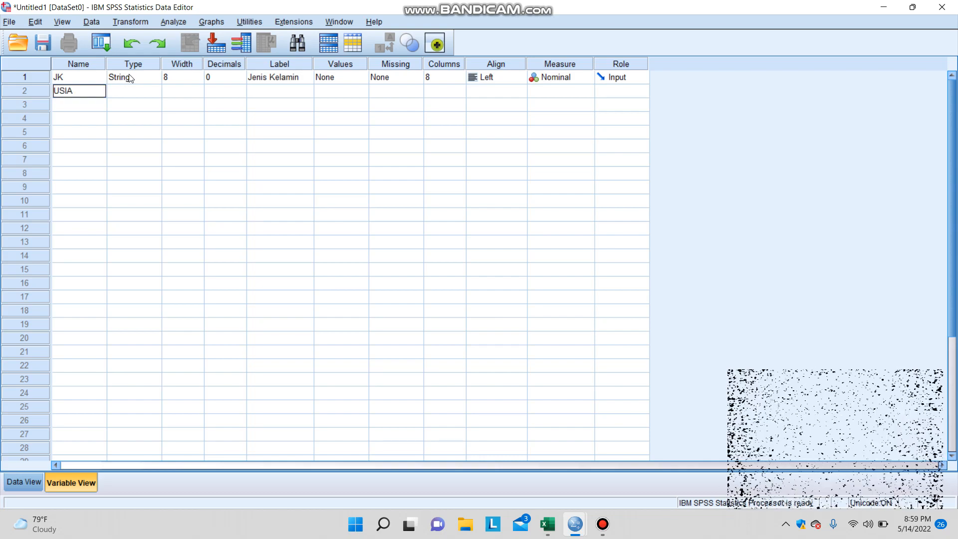
double_click(152, 92)
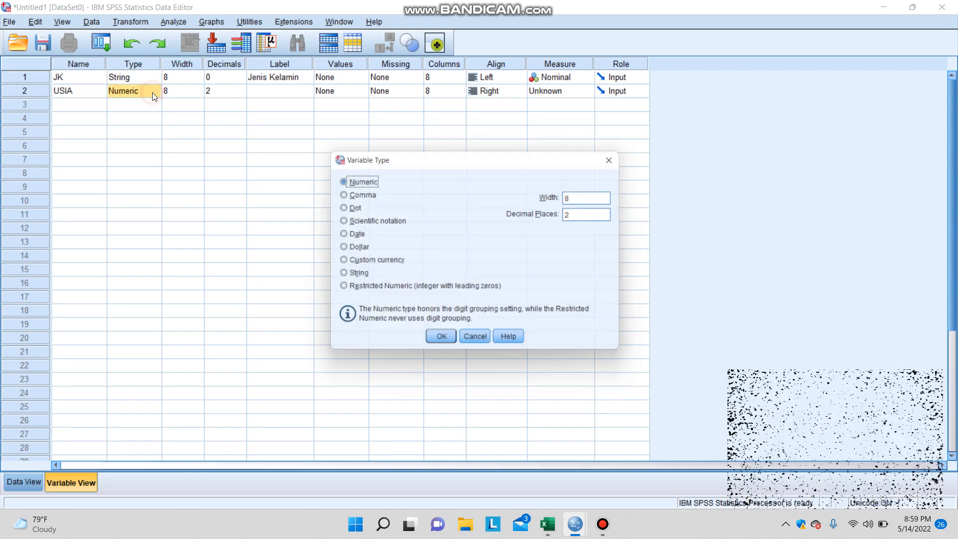
left_click(343, 277)
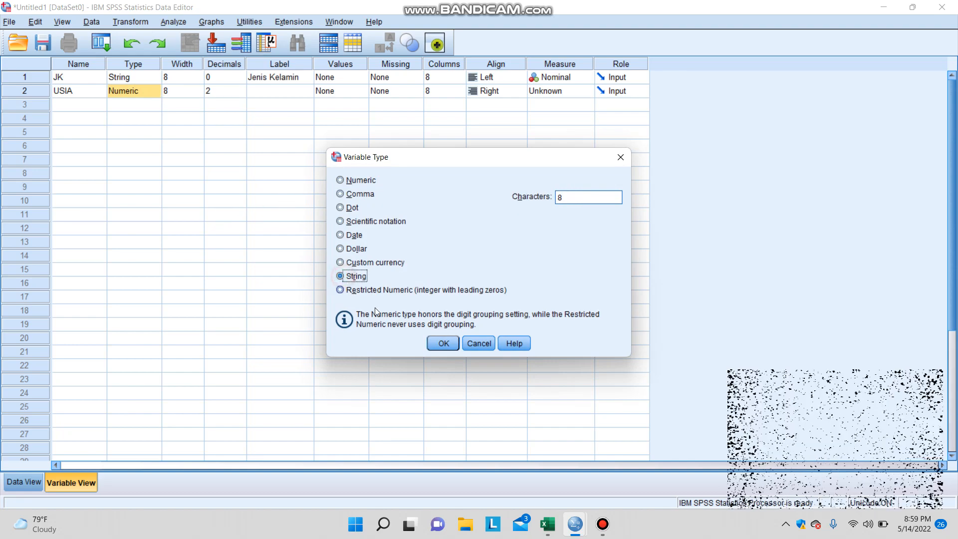
left_click(441, 344)
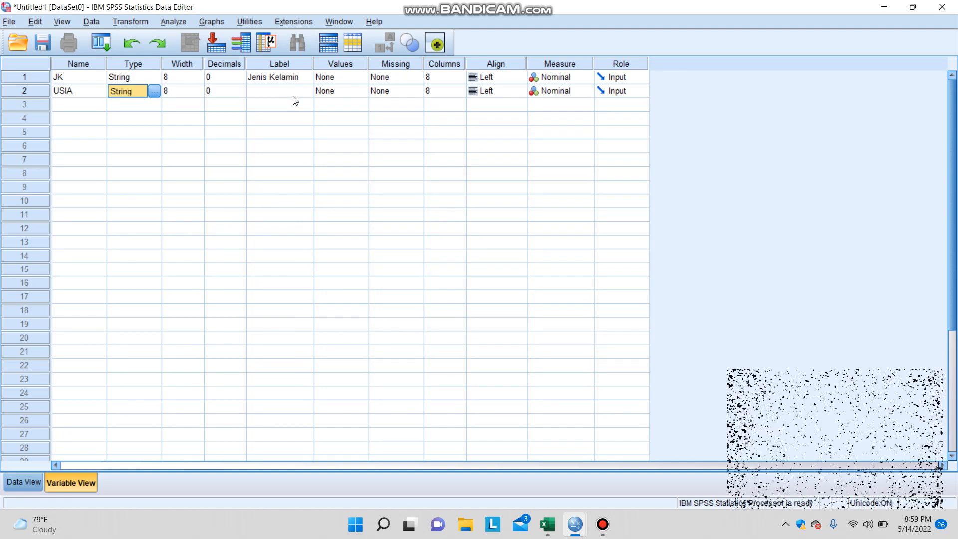
Step: Add a third variable named TK with the label Tingkat Pendidikan
left_click(78, 106)
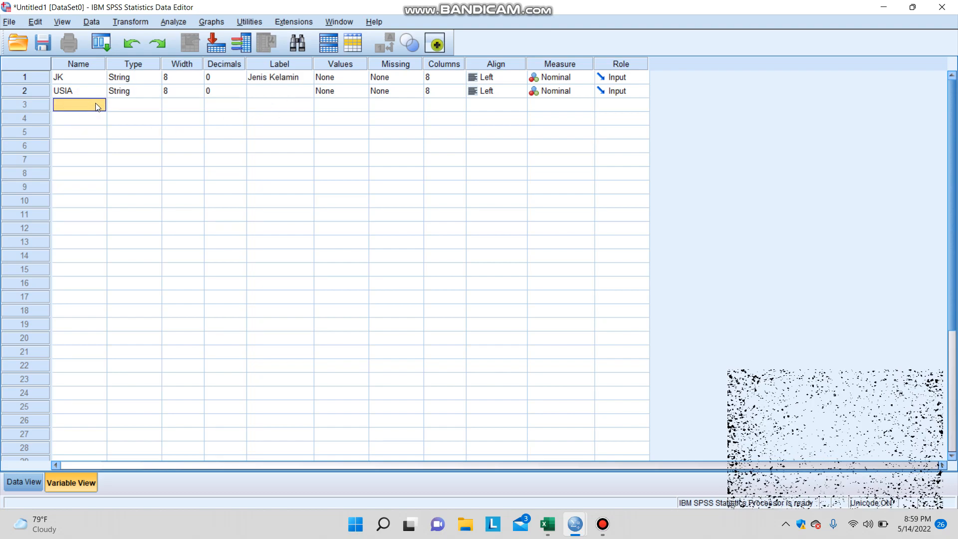
type("TK")
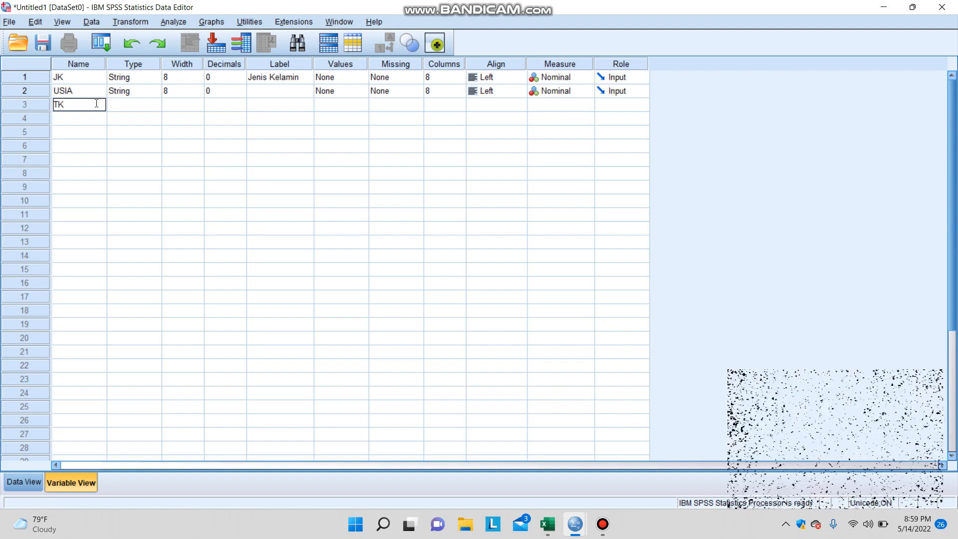
left_click(274, 108)
type("T")
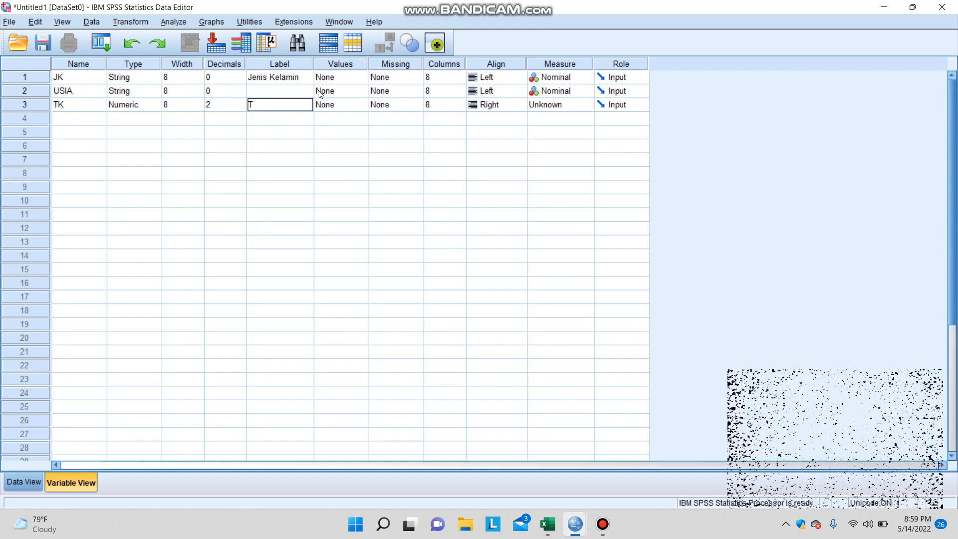
type("ing")
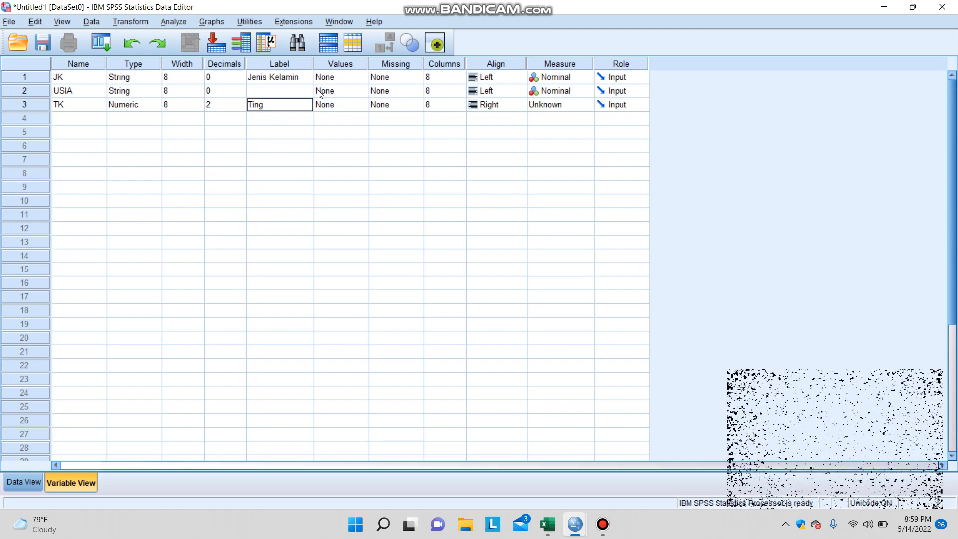
type("kat")
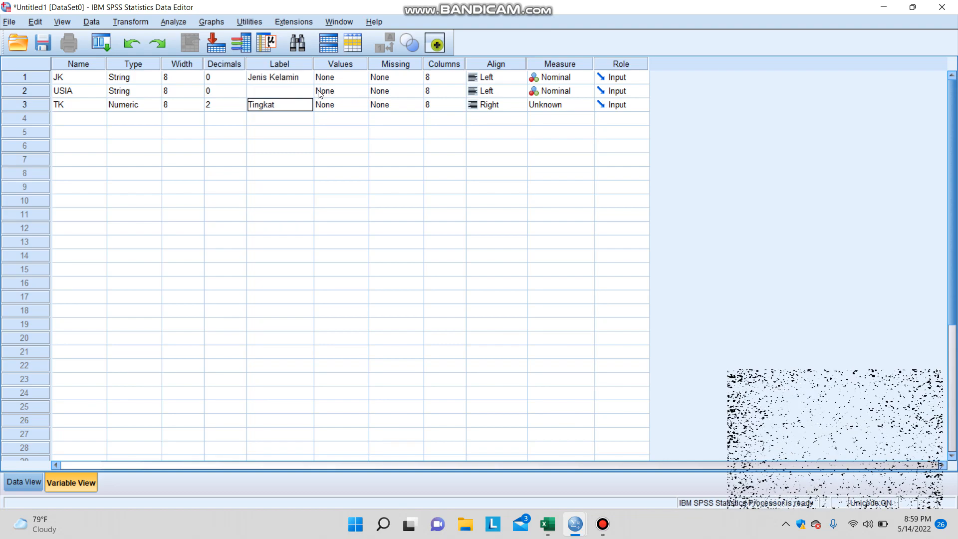
type(" Pendidikan")
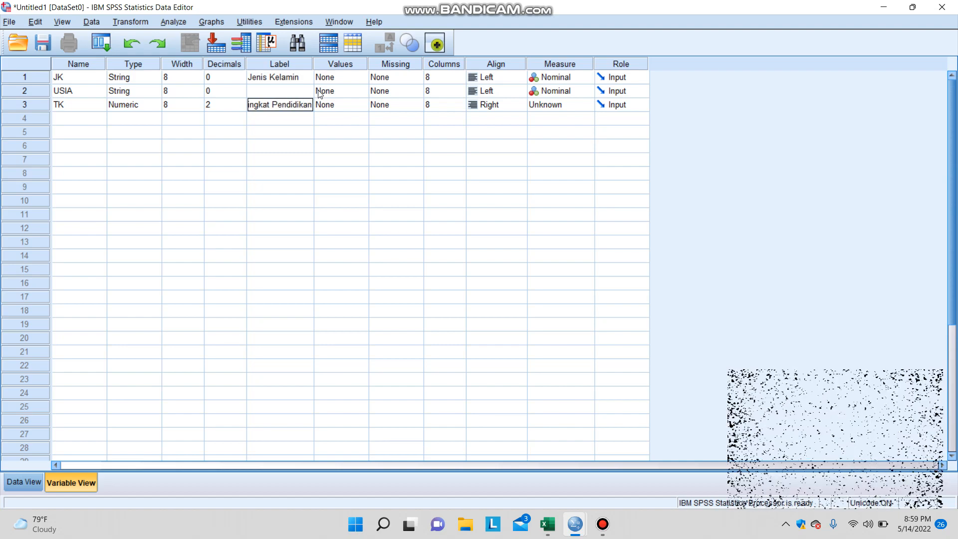
Step: Rename the third variable as TP and set its measurement level to Nominal
left_click(74, 105)
type("TP")
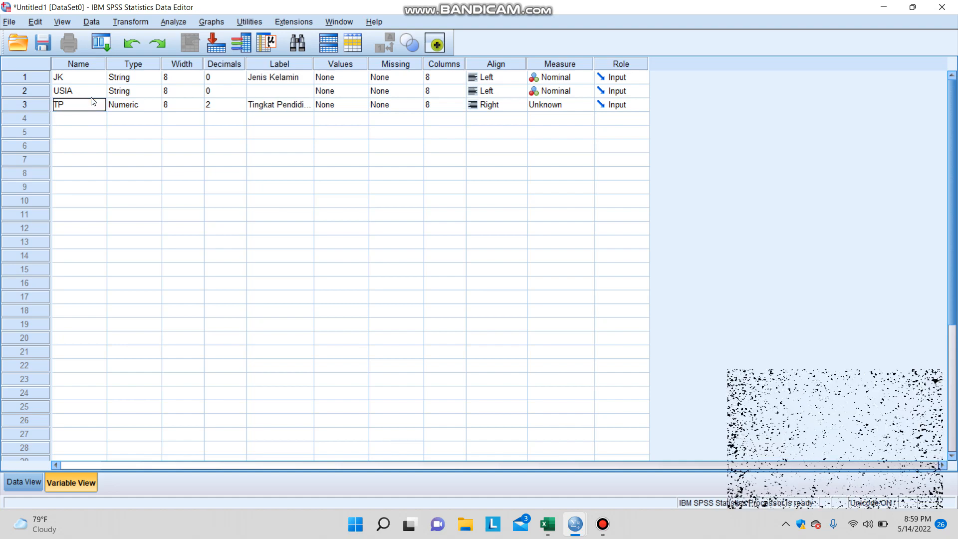
left_click(583, 105)
left_click(584, 105)
left_click(584, 105)
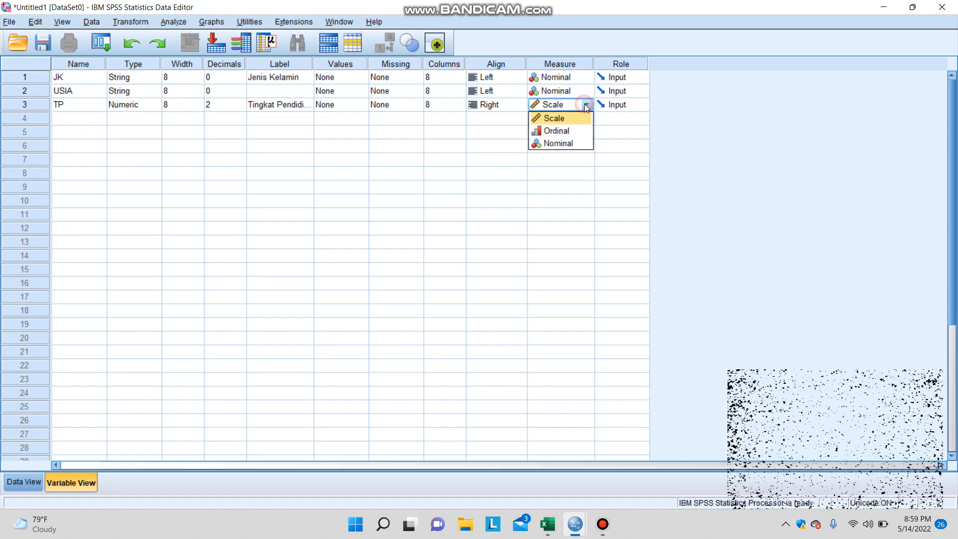
left_click(565, 144)
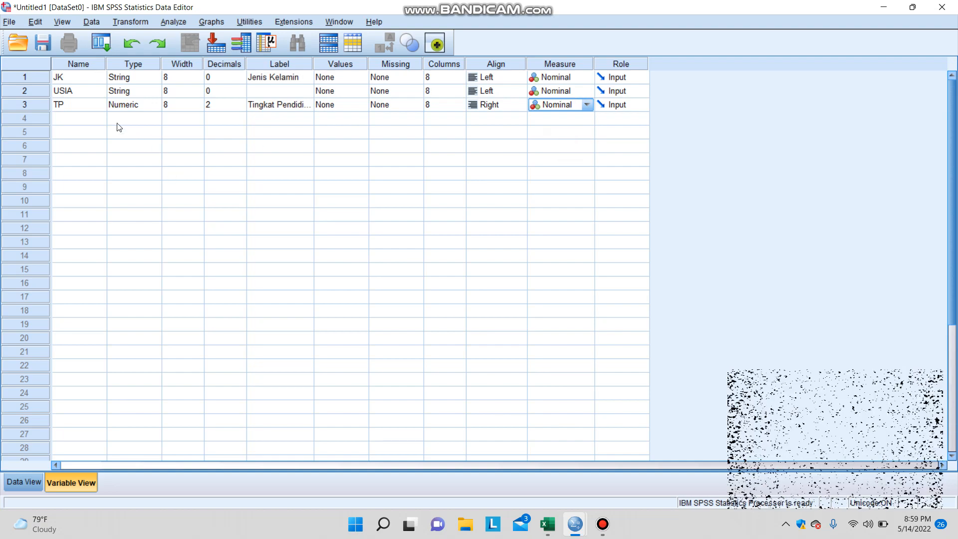
Step: Add a fourth variable named Jabatan
left_click(102, 121)
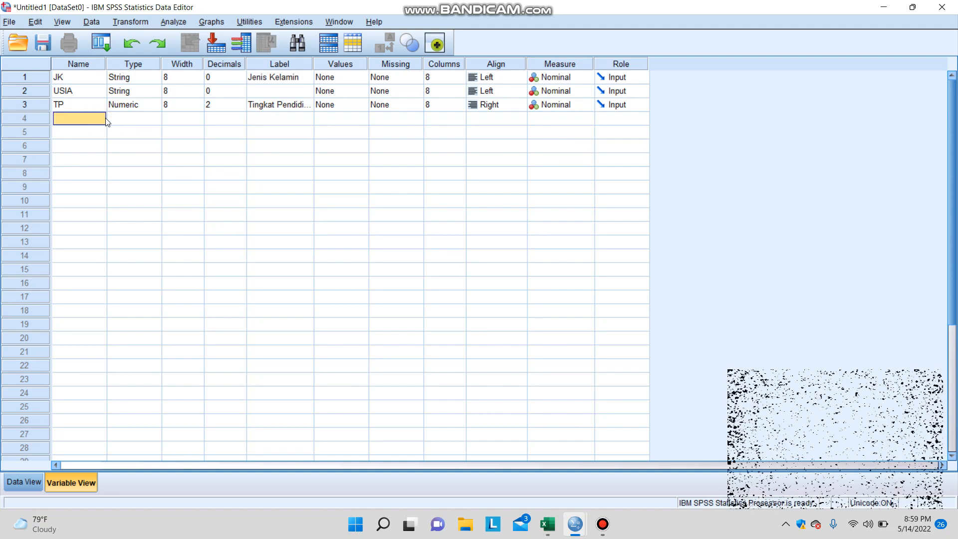
type("J")
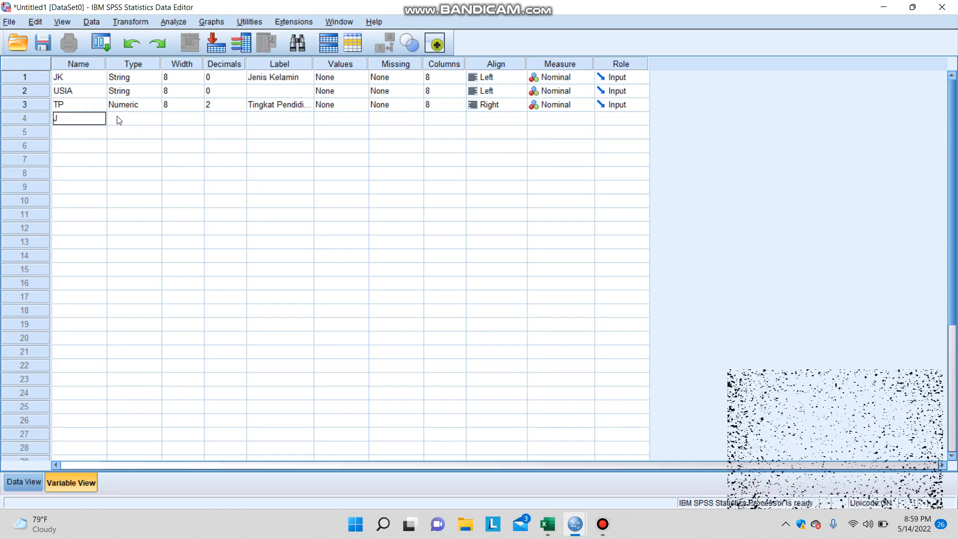
type("abatan")
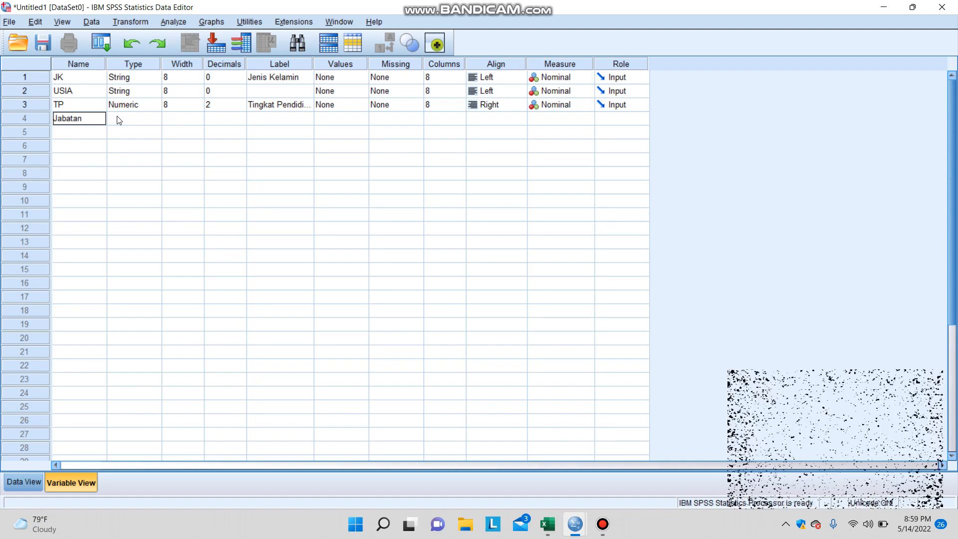
Step: Set the type of the TP variable to String
left_click(158, 105)
left_click(158, 105)
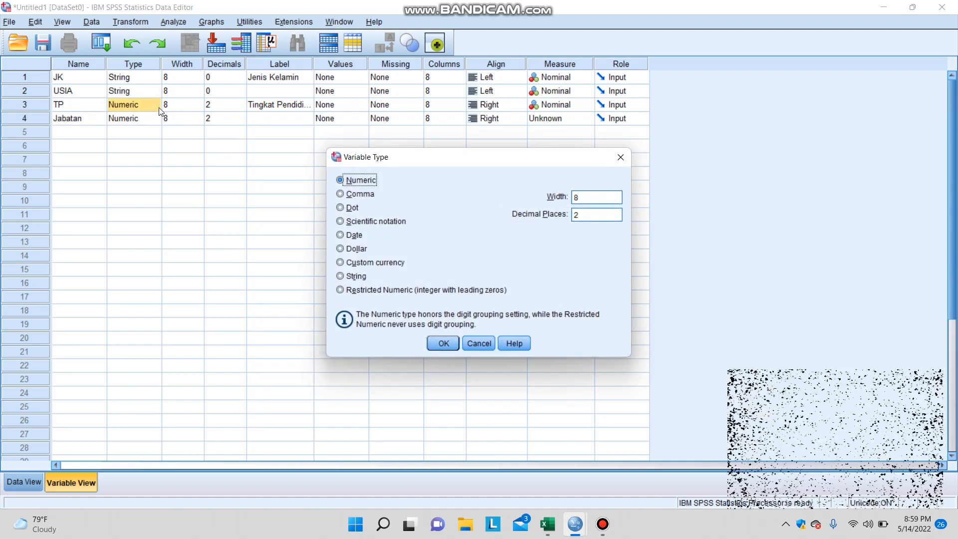
left_click(340, 276)
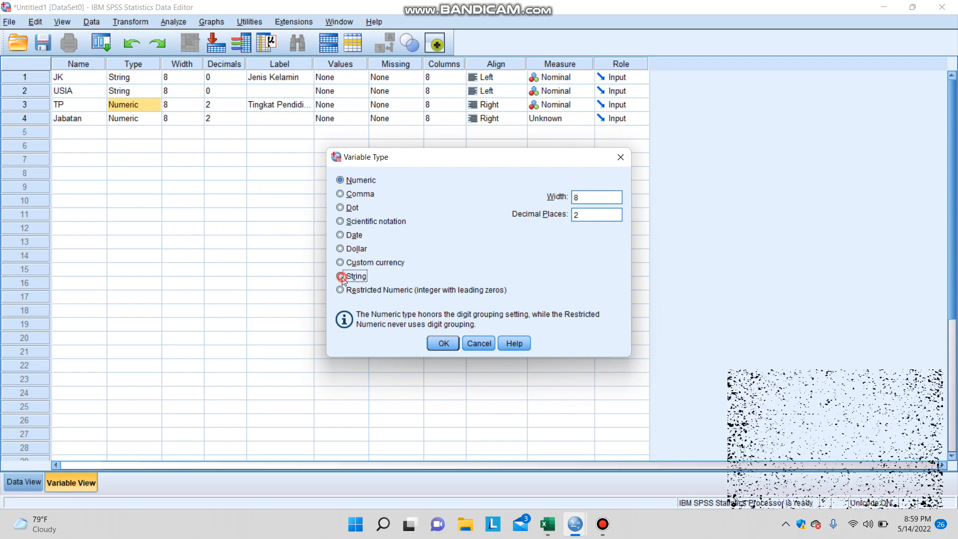
left_click(443, 343)
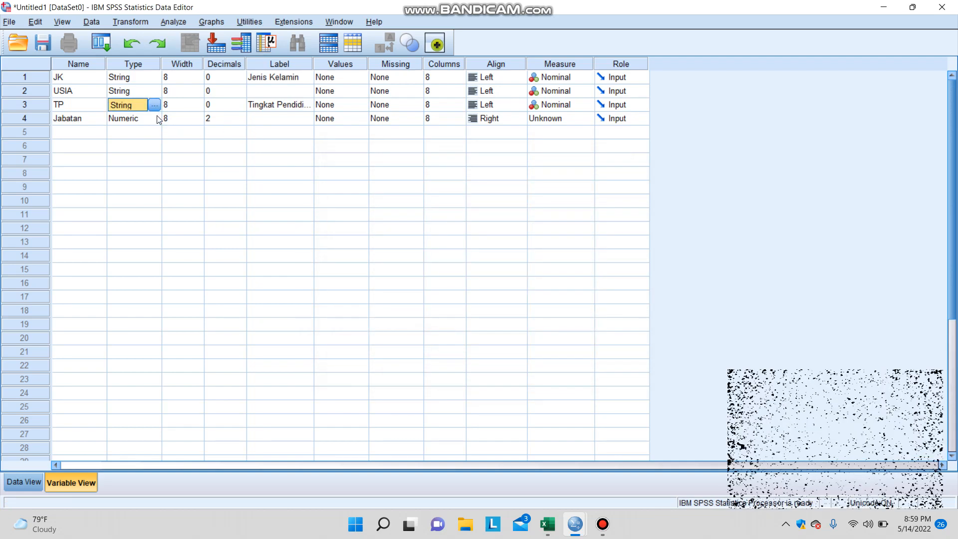
Step: Set the type of the Jabatan variable to String
double_click(157, 119)
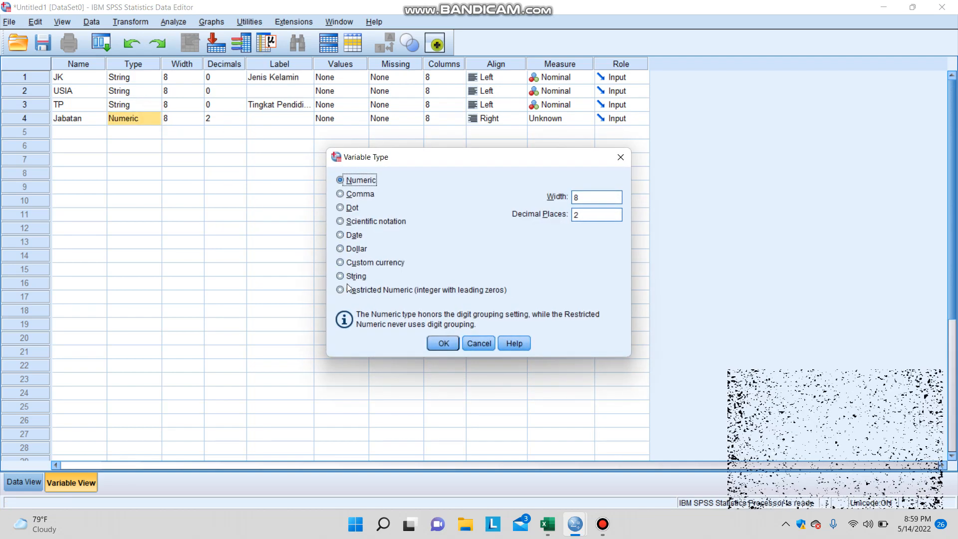
left_click(340, 276)
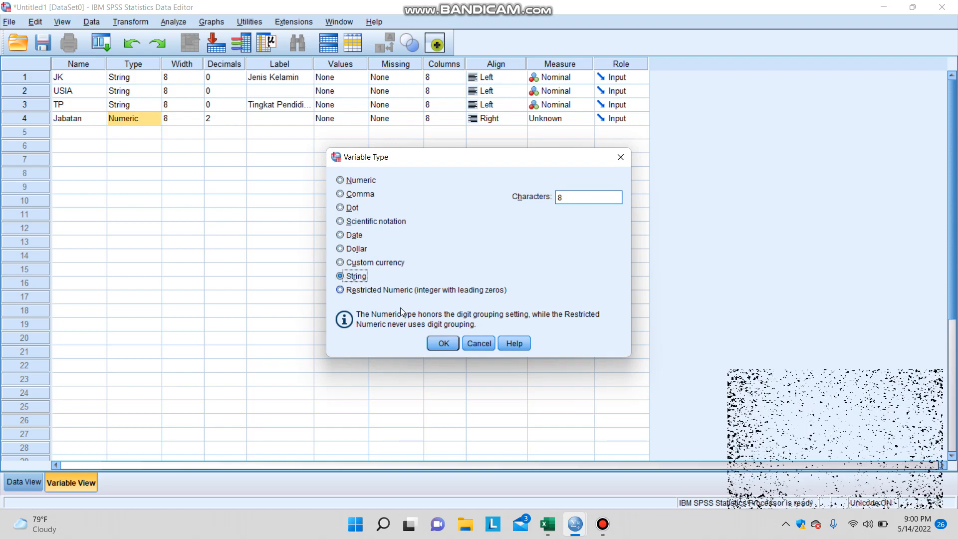
left_click(436, 343)
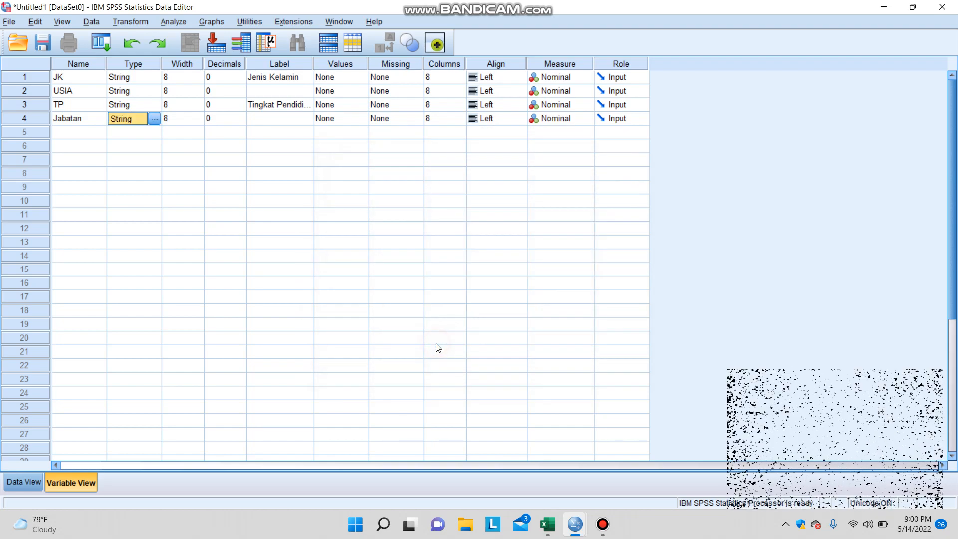
Step: Add a fifth variable named MK with the label Masa Kerja
left_click(85, 128)
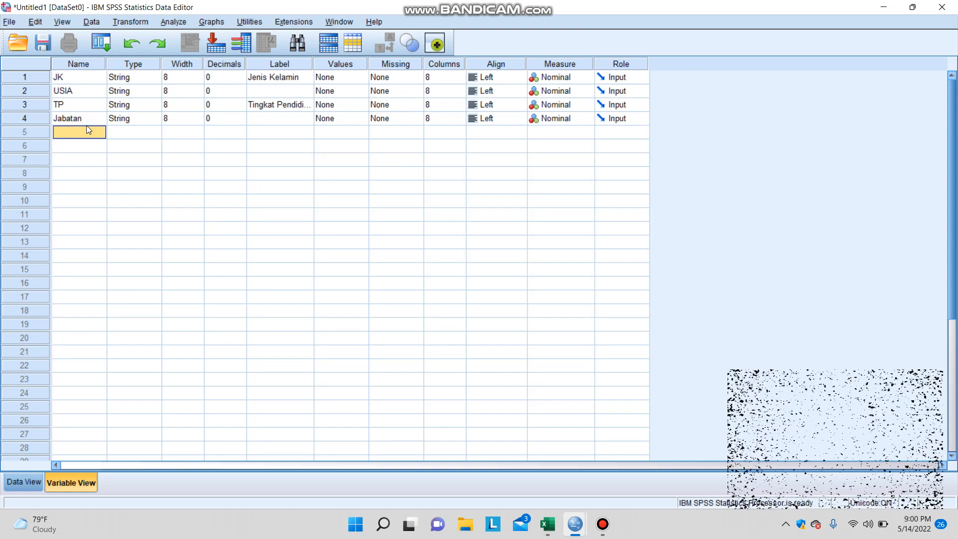
type("MK")
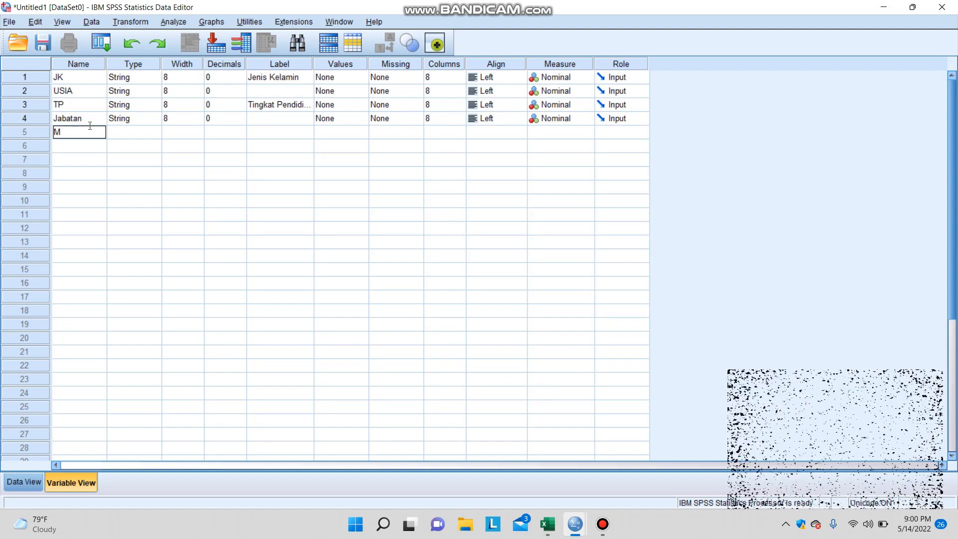
left_click(281, 133)
type("Ma")
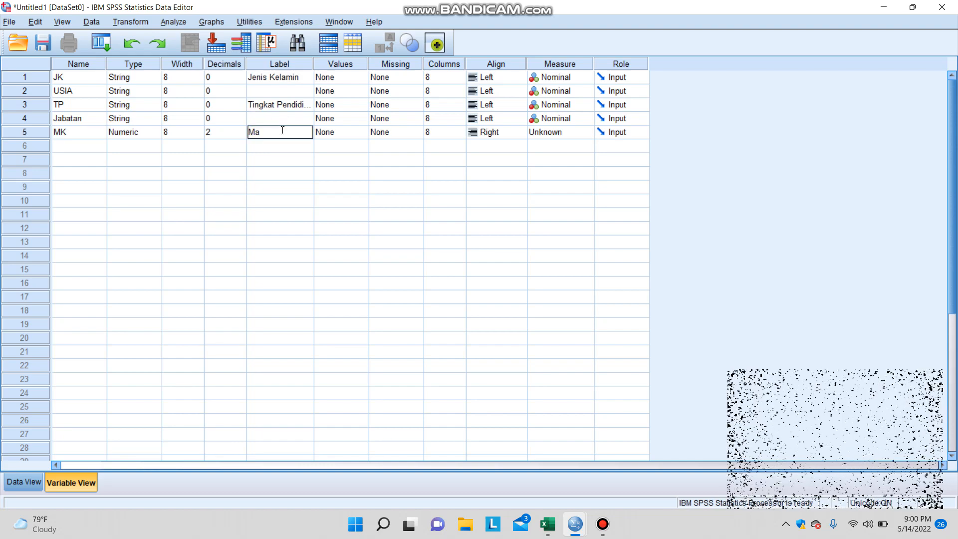
type("sa Kerja")
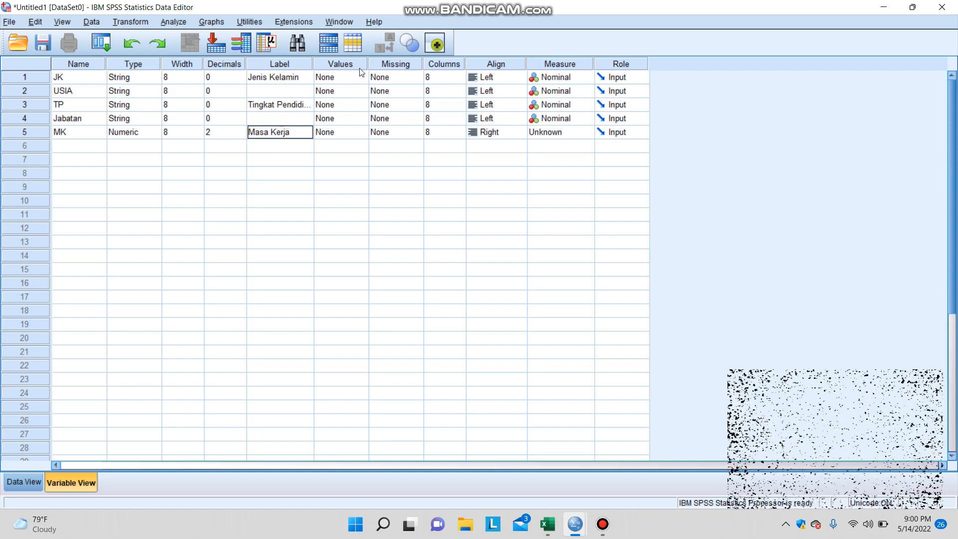
Step: Set the type of the MK variable to String
left_click(152, 132)
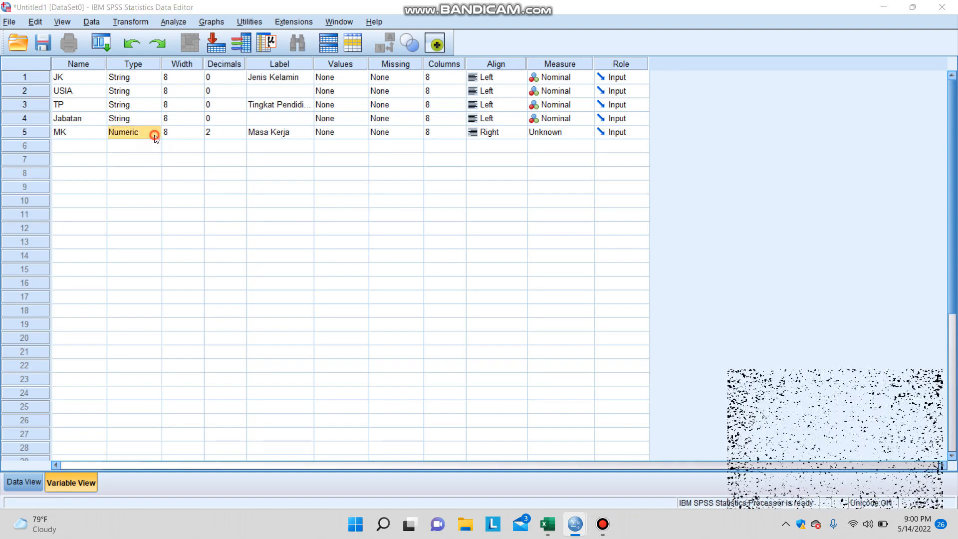
left_click(156, 133)
left_click(342, 276)
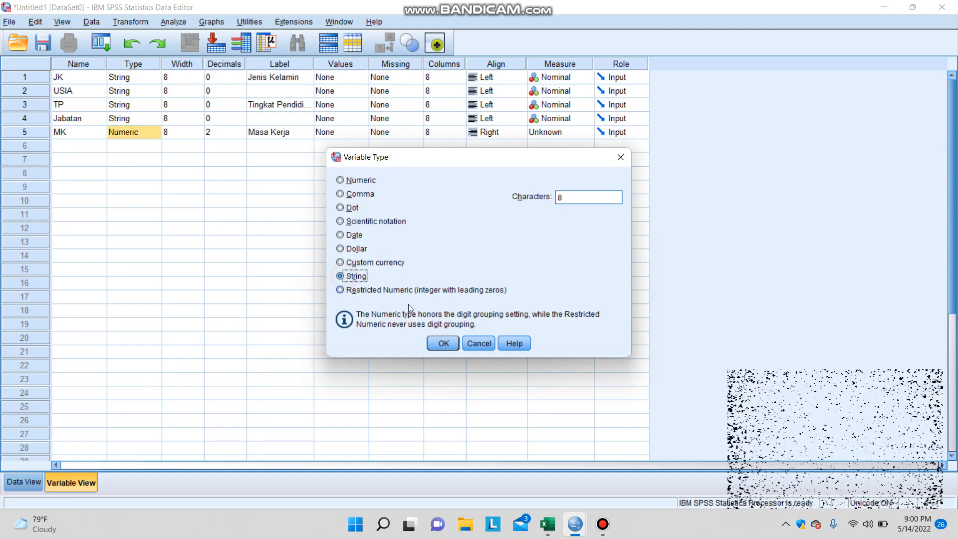
left_click(443, 344)
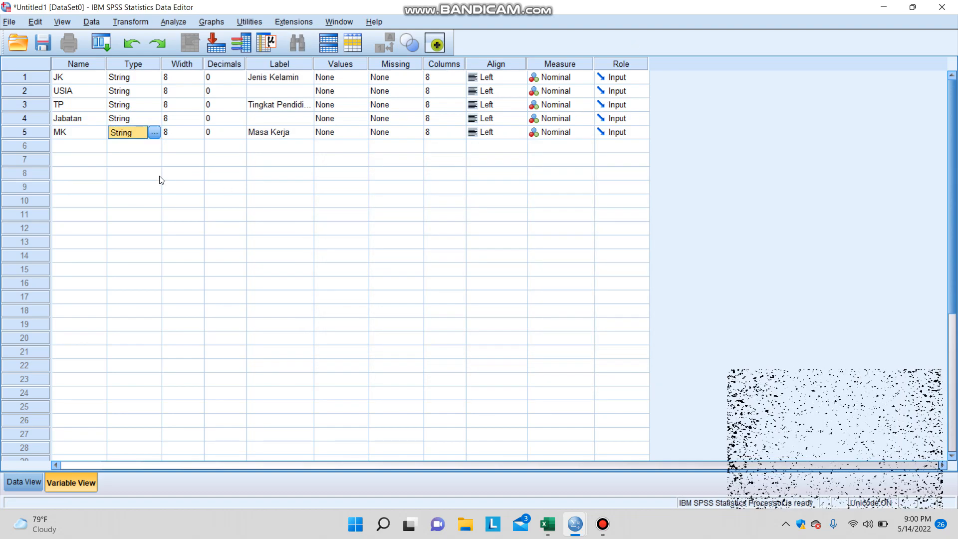
Step: Add a sixth variable named PSTI and set its type to String
left_click(72, 148)
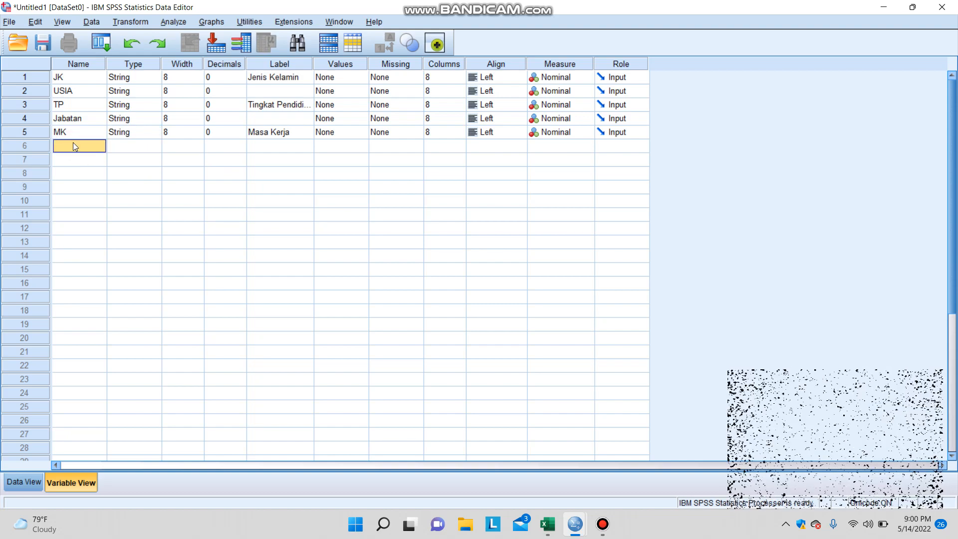
type("P")
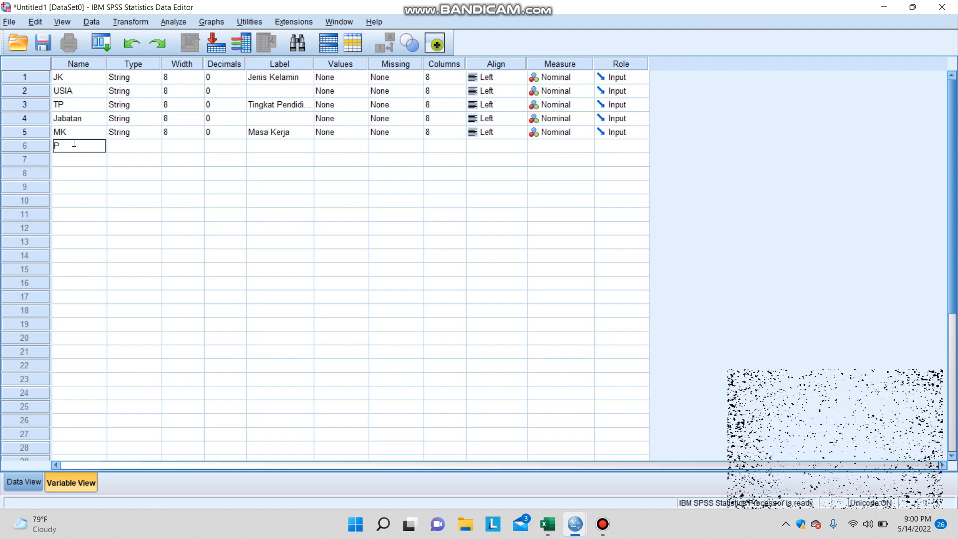
type("STI")
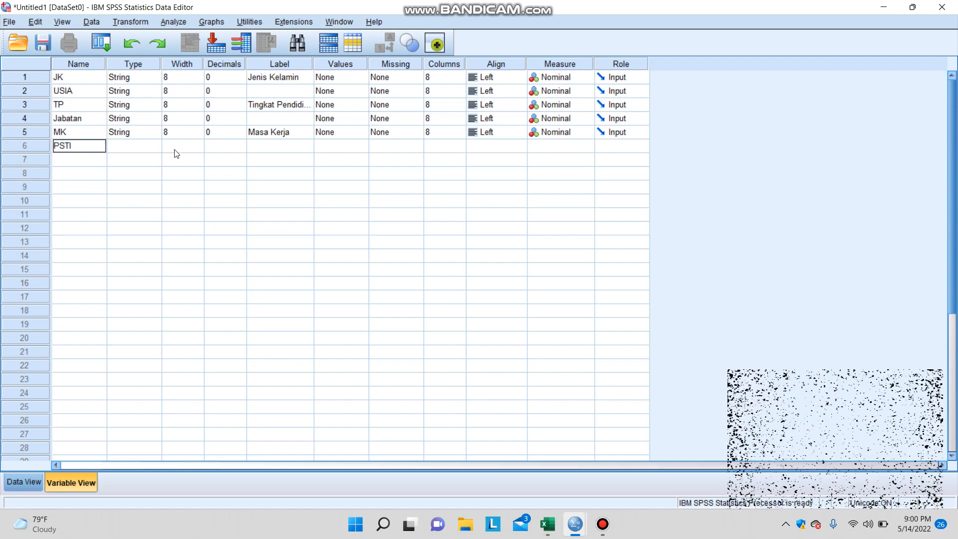
left_click(158, 145)
left_click(159, 146)
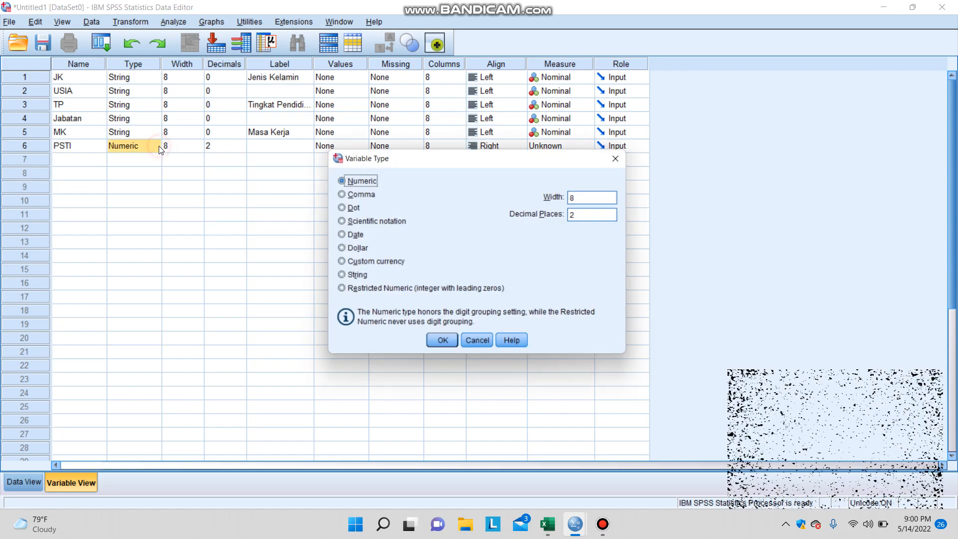
left_click(355, 277)
left_click(430, 343)
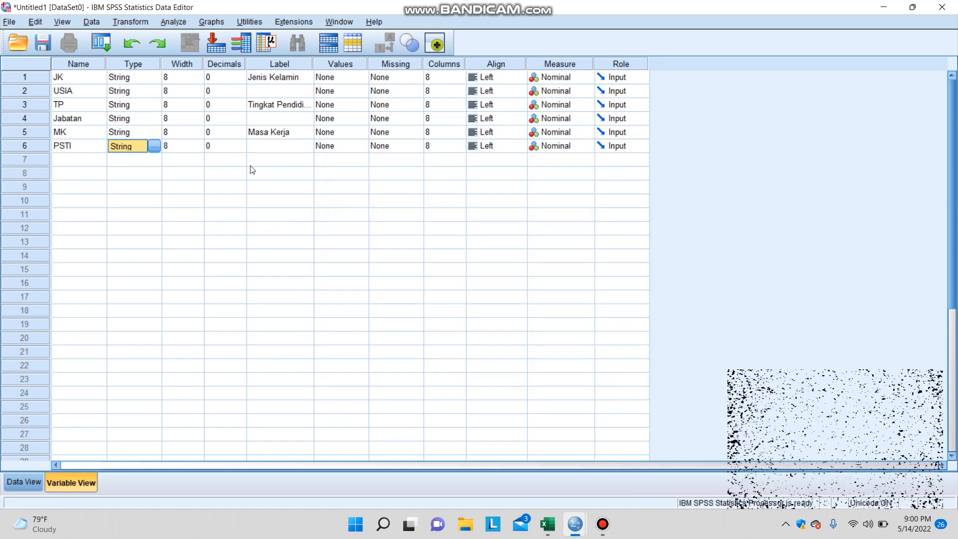
Step: Label the PSTI variable Pelatihan Sistem Teknologi Informasi
left_click(264, 149)
type("P")
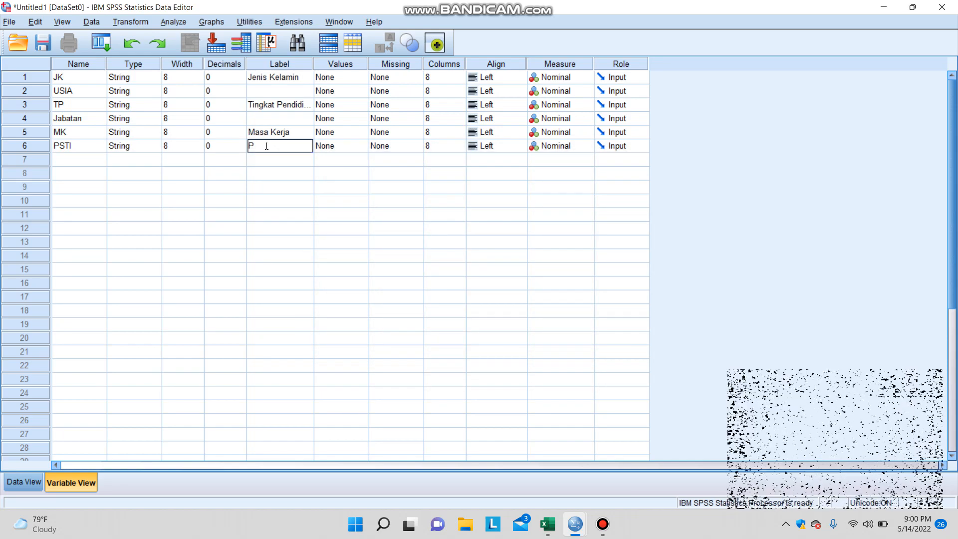
type("elatihan Sist")
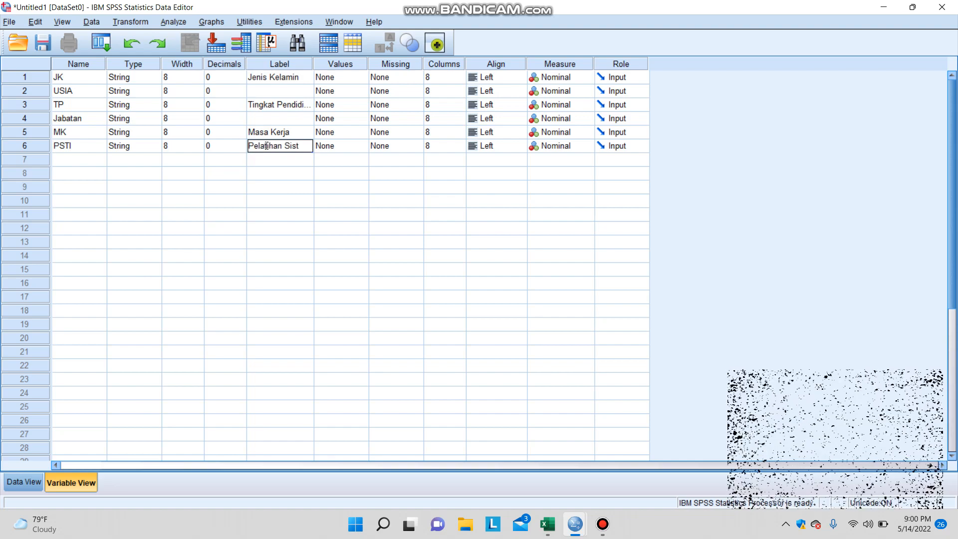
type("em")
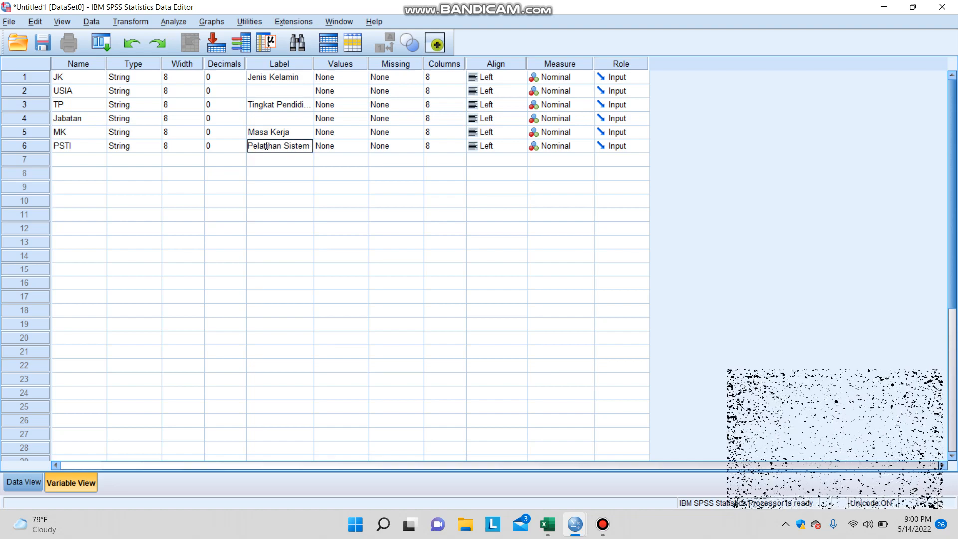
type(" Teknologi I")
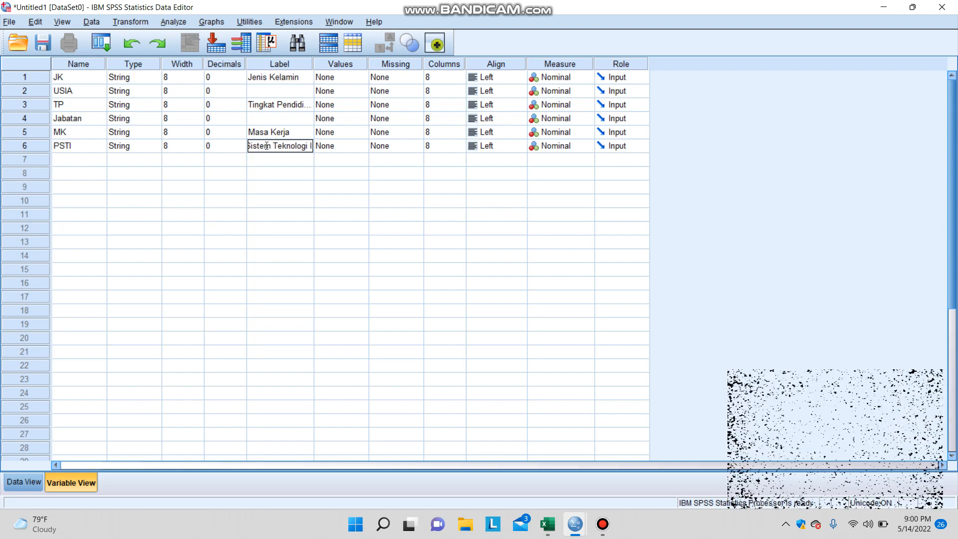
type("nformasi")
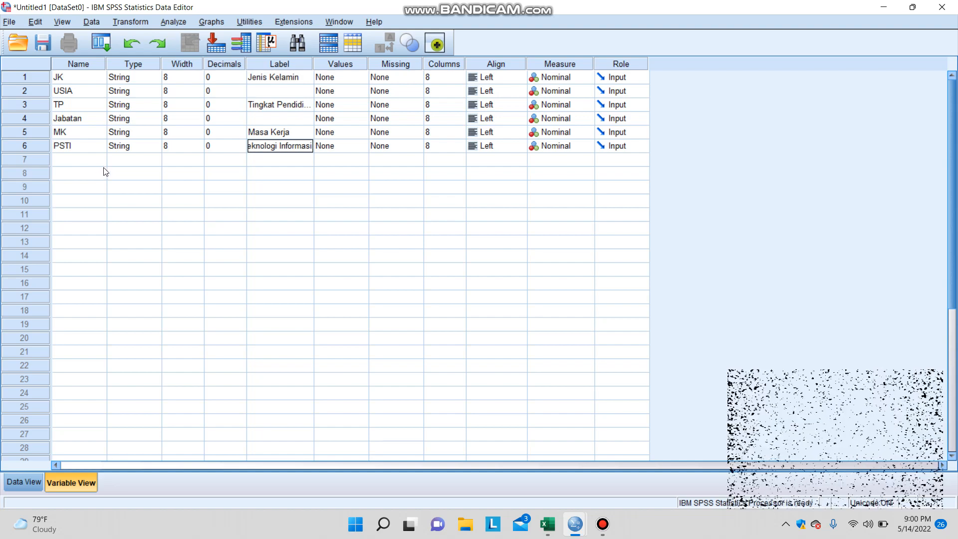
Step: Set the width of the JK, USIA and TP variables to 12
left_click(188, 76)
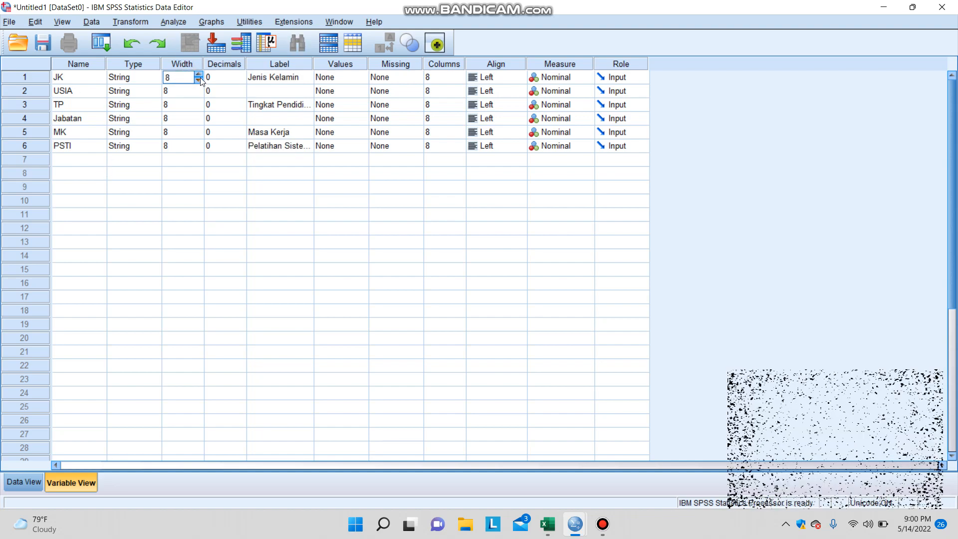
key("Delete")
type("12")
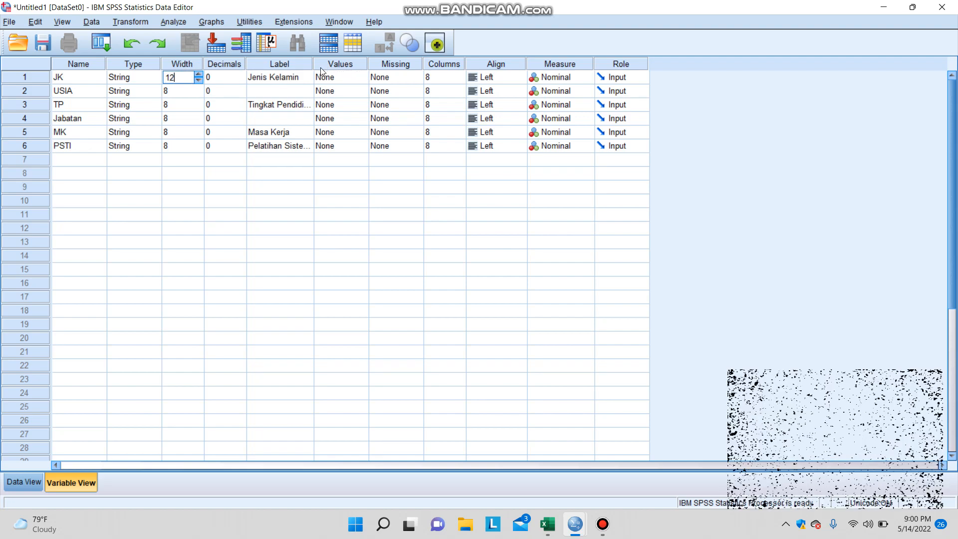
left_click(175, 95)
type("12")
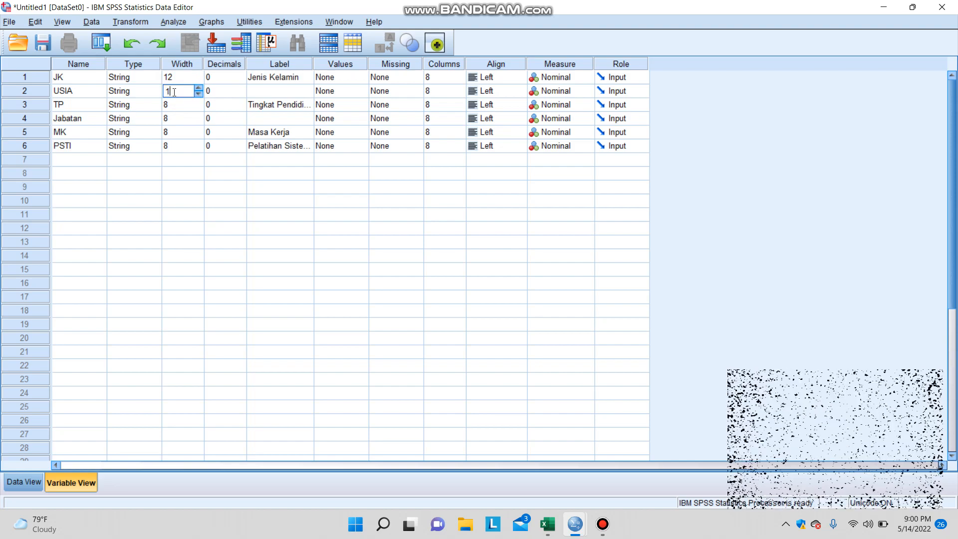
double_click(178, 109)
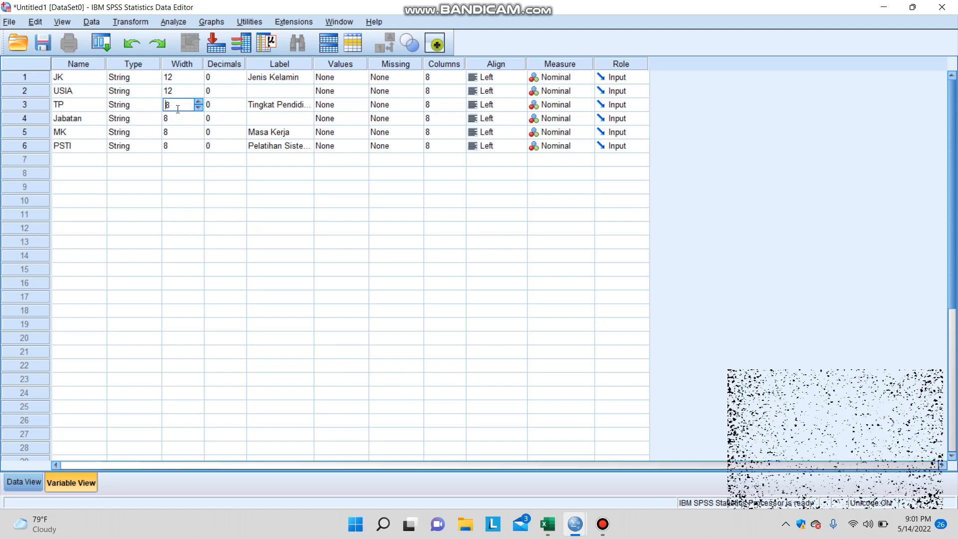
key("BackSpace")
type("12")
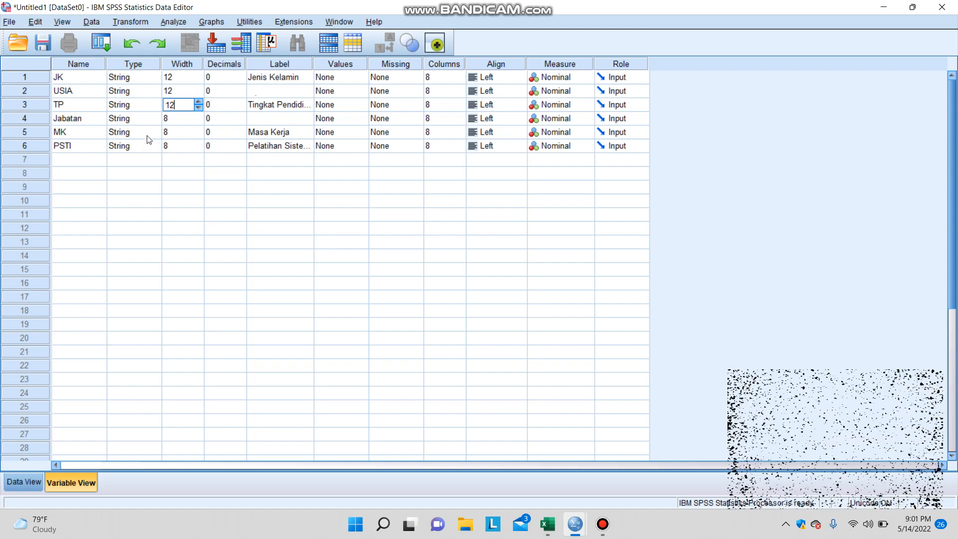
Step: Set the width of the Jabatan variable to 30 and of the MK and PSTI variables to 12
left_click(182, 120)
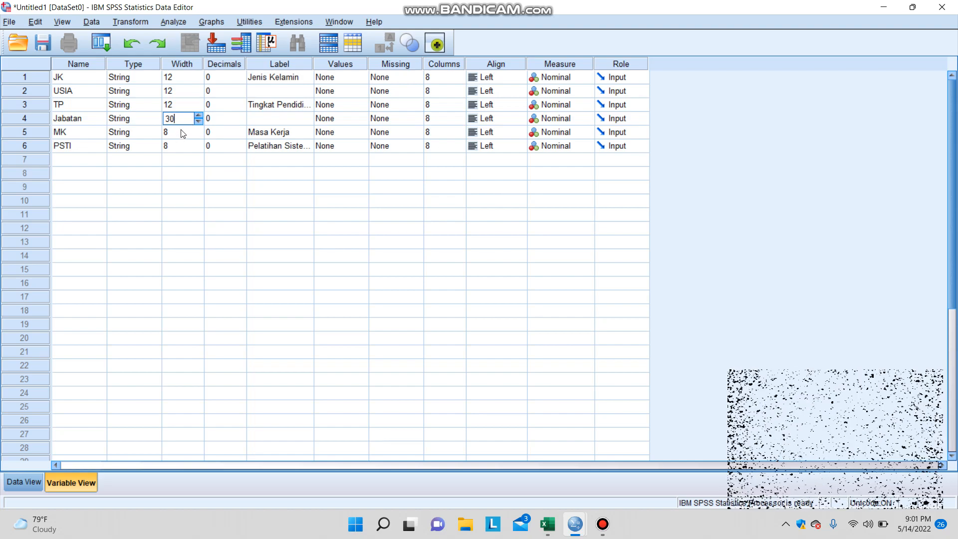
left_click(183, 132)
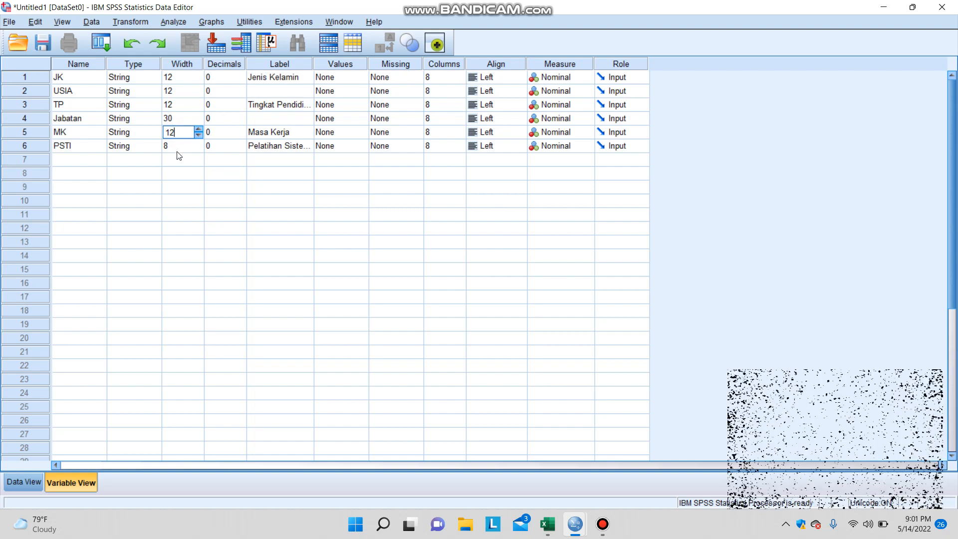
left_click(177, 148)
type("12")
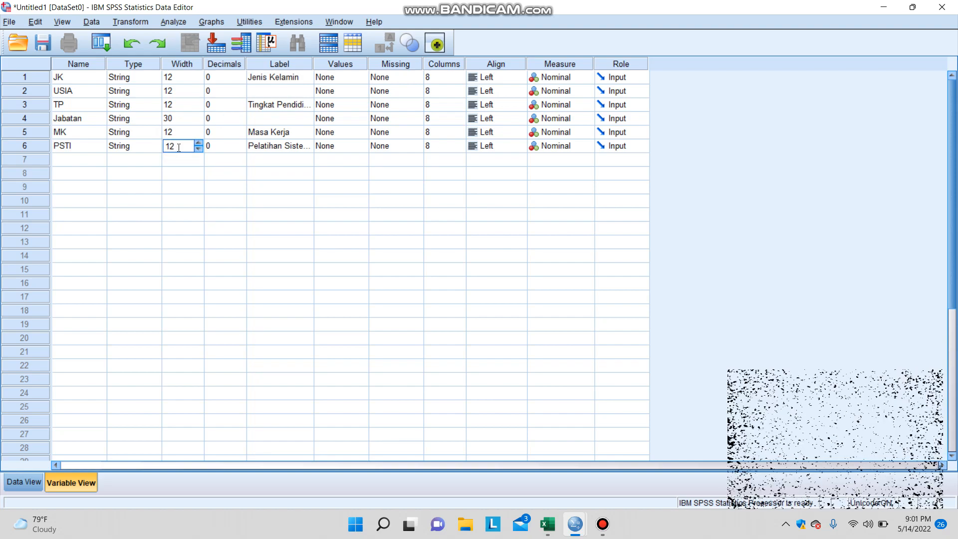
left_click(290, 150)
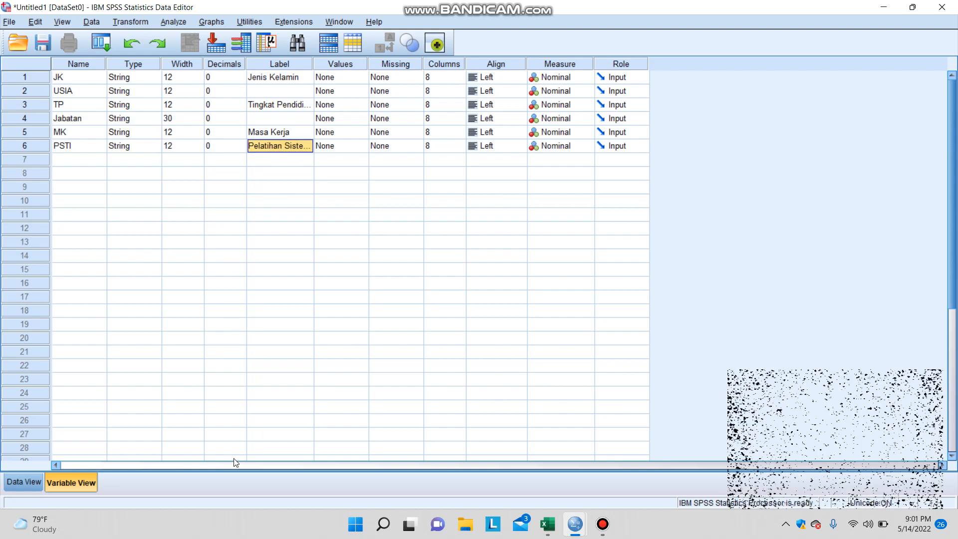
Step: Copy the Jenis Kelamin entries D2:D131 from the Excel sheet Identitas Responden into the JK data column in SPSS, starting at case 1
left_click(20, 483)
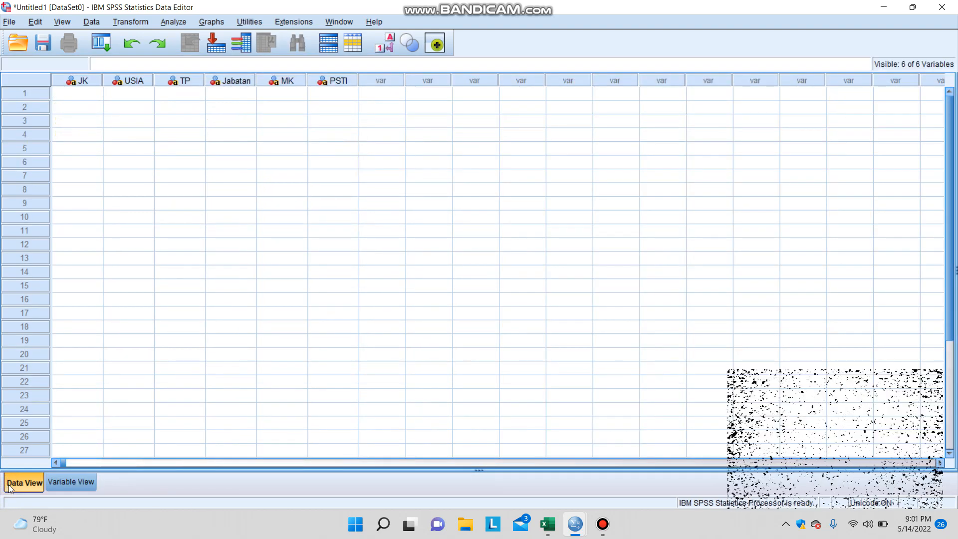
left_click(86, 93)
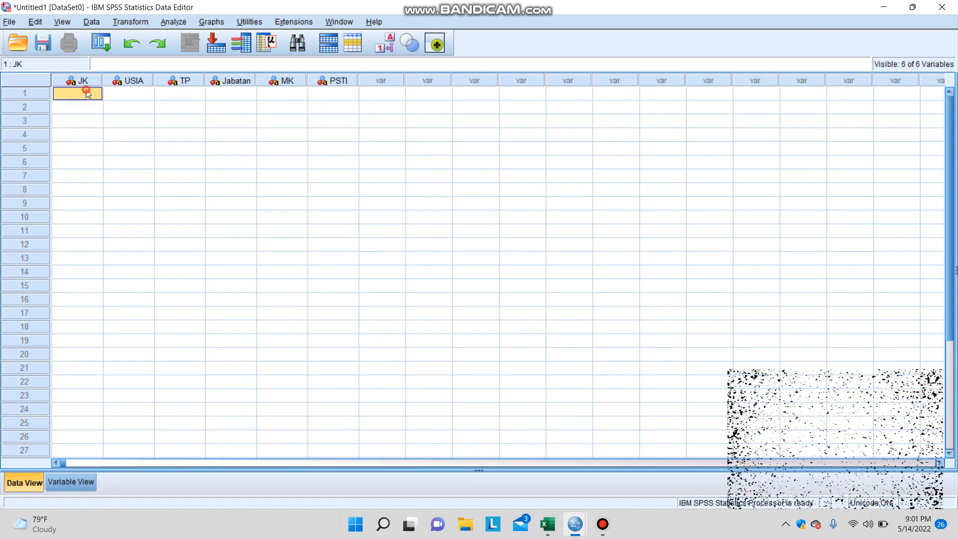
left_click(545, 523)
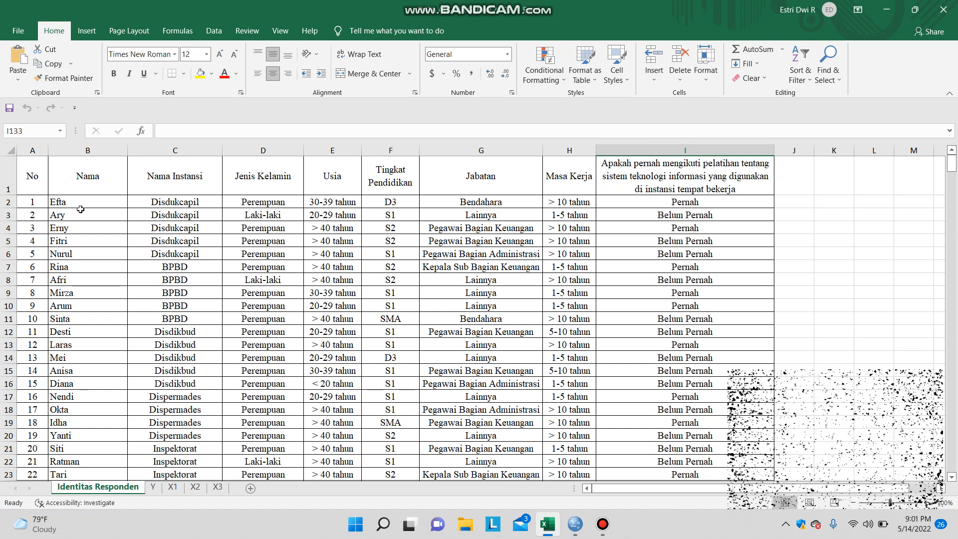
left_click_drag(273, 206, 269, 450)
key("ctrl+c")
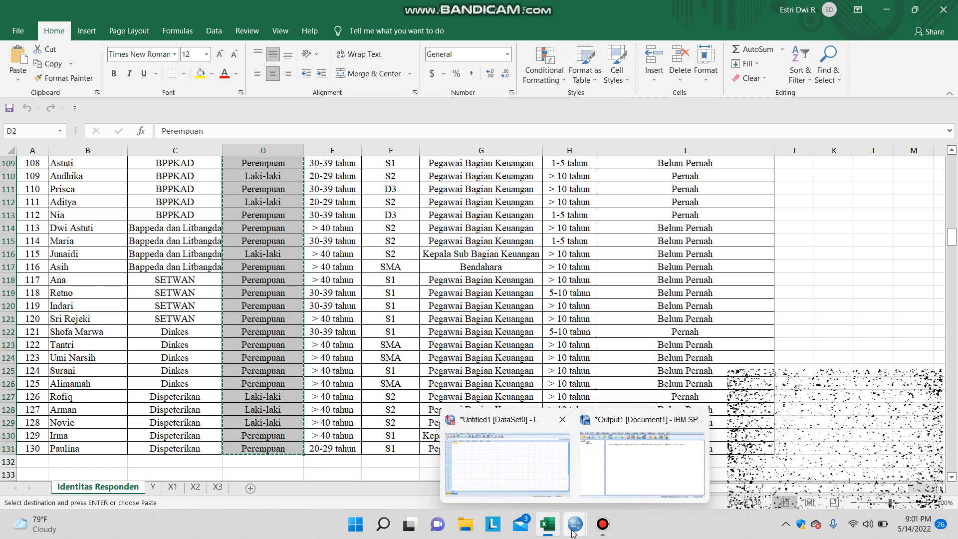
mouse_move(575, 525)
left_click(534, 464)
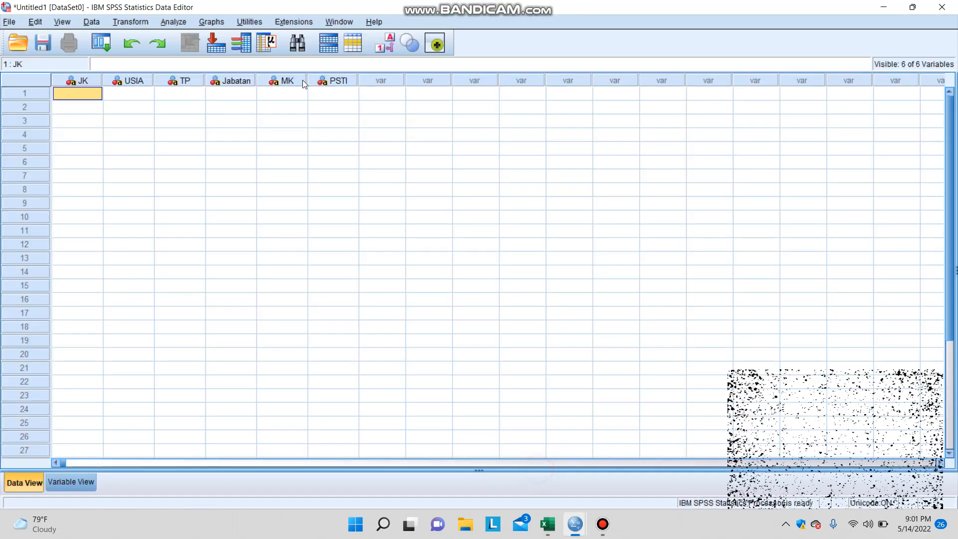
key("ctrl+v")
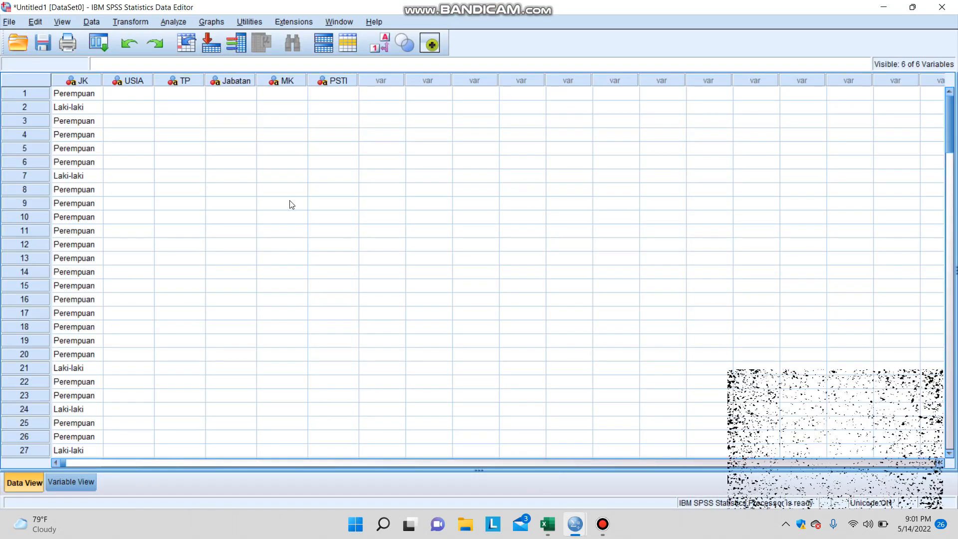
Step: Copy the Usia entries E2:E131 from the Excel sheet Identitas Responden into the USIA data column in SPSS, starting at case 1
left_click(547, 524)
scroll(384, 314, "up", 20)
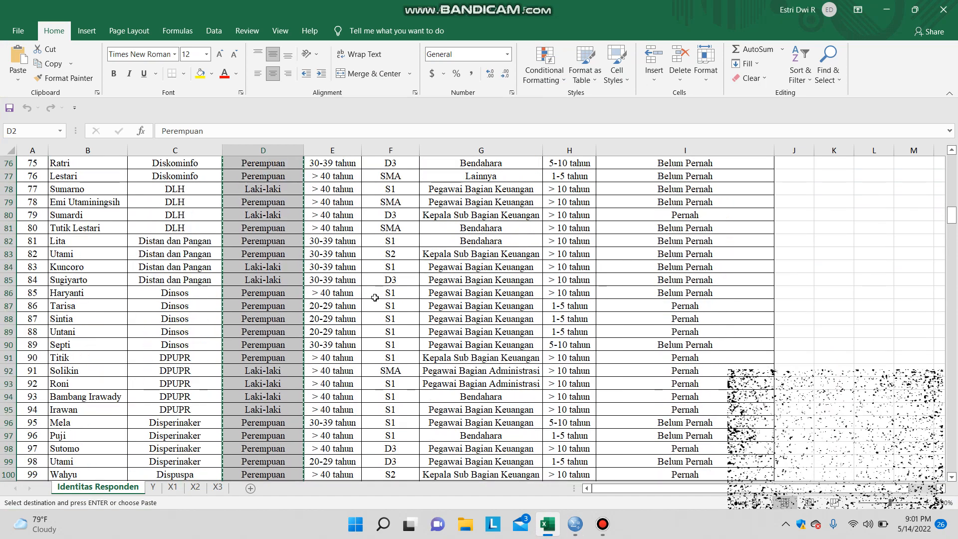
scroll(340, 230, "up", 8)
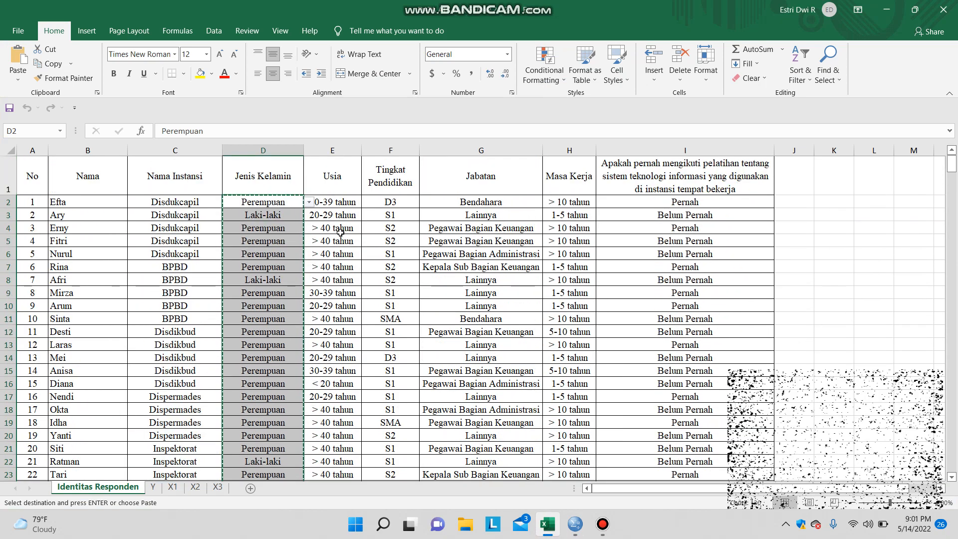
left_click_drag(341, 204, 323, 431)
key("ctrl+c")
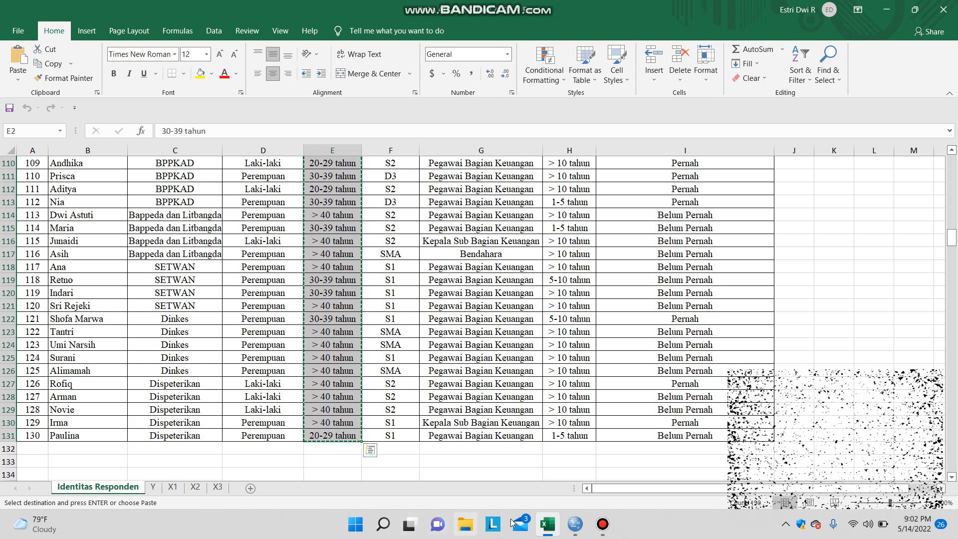
mouse_move(574, 524)
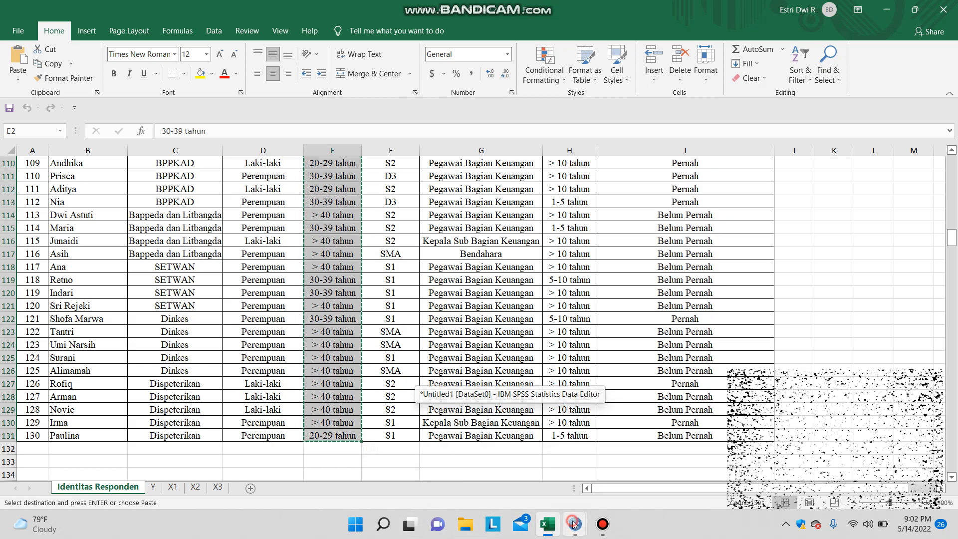
left_click(464, 459)
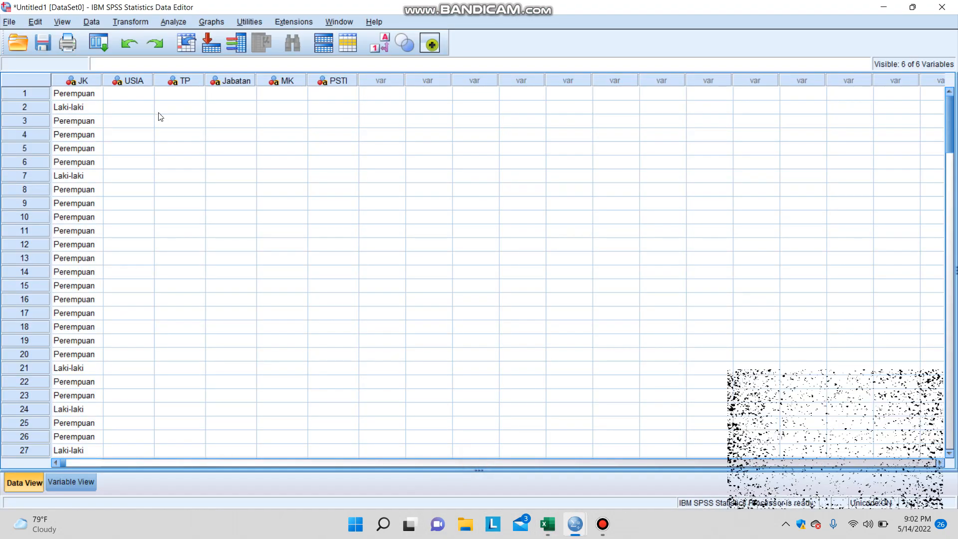
left_click(144, 92)
key("ctrl+v")
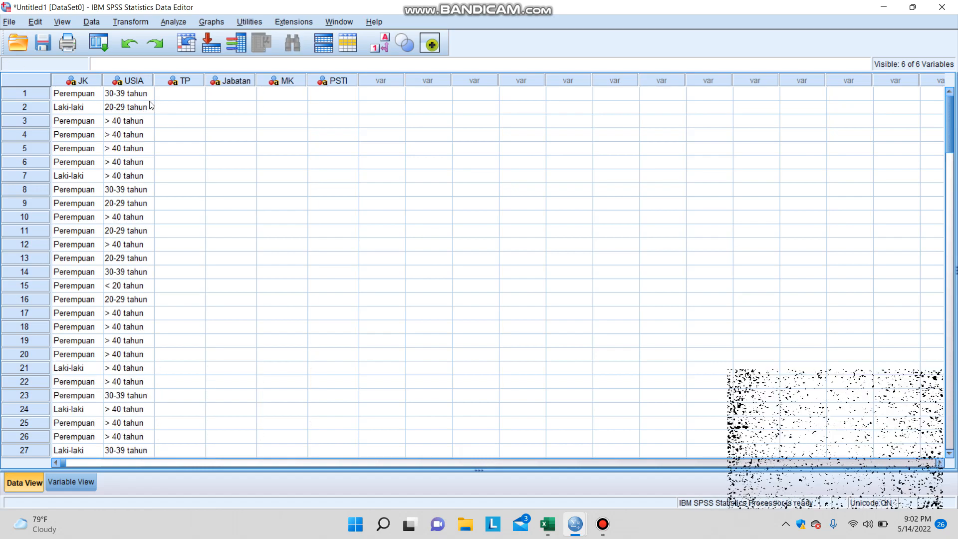
Step: Copy the Tingkat Pendidikan entries F2:F131 from the Excel sheet into the TP data column in SPSS, starting at case 1
left_click(185, 96)
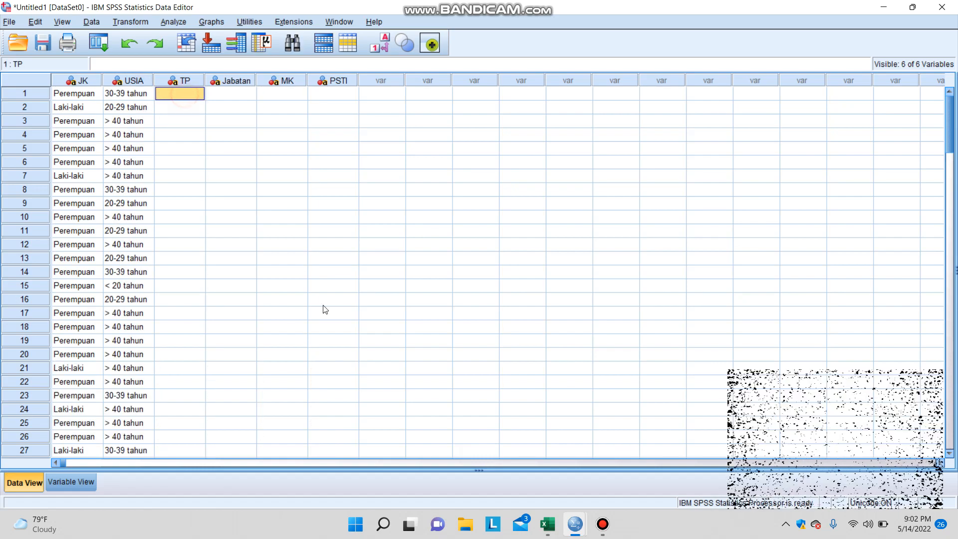
left_click(547, 525)
scroll(468, 308, "up", 14)
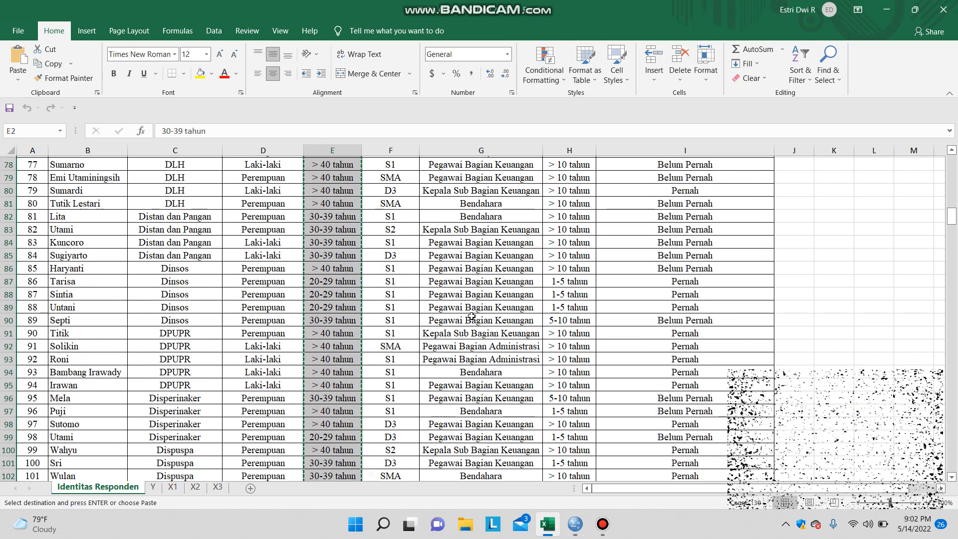
scroll(469, 308, "up", 19)
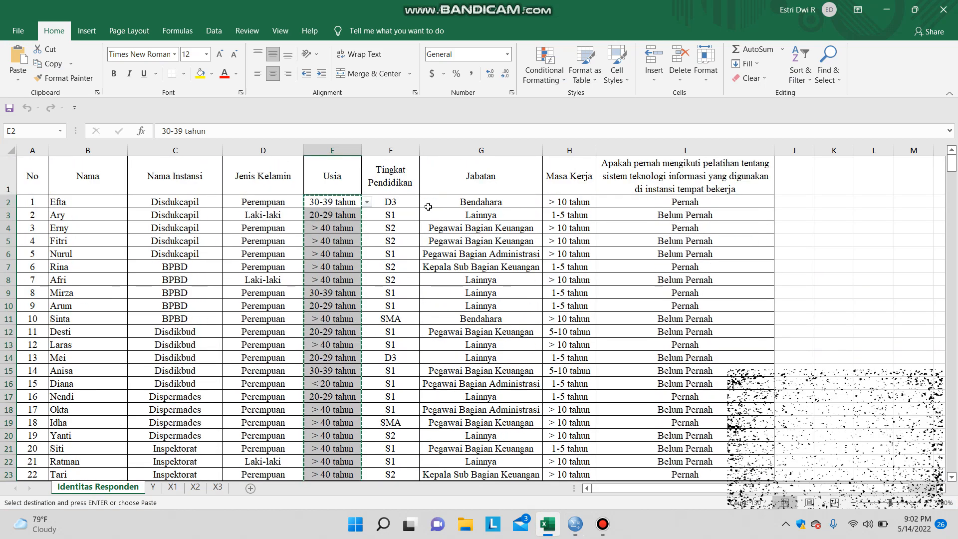
left_click_drag(407, 204, 395, 438)
key("ctrl+c")
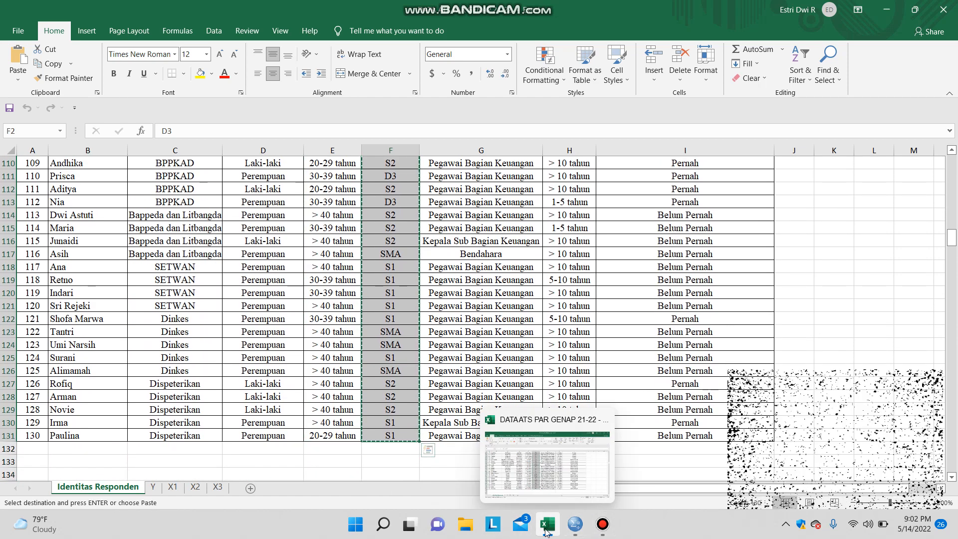
left_click(575, 526)
left_click(532, 472)
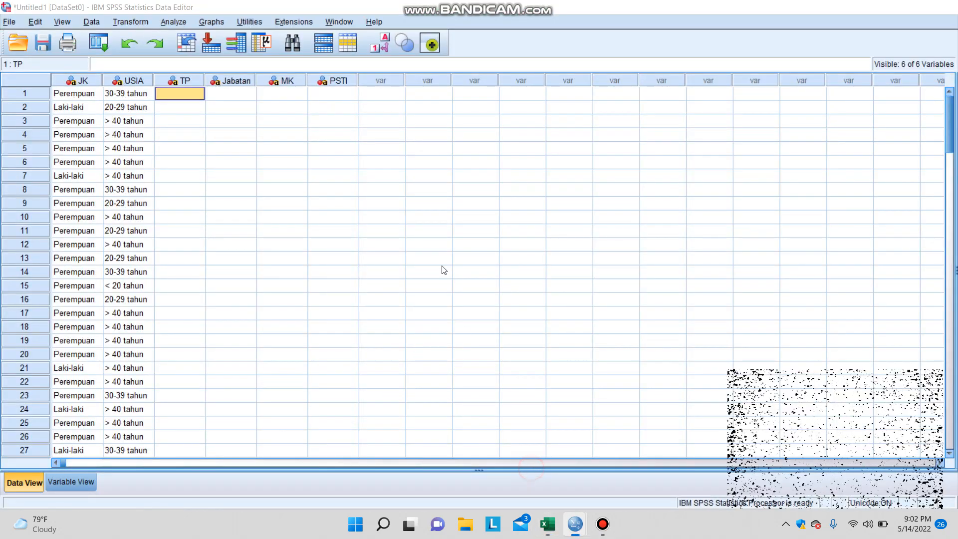
key("ctrl+v")
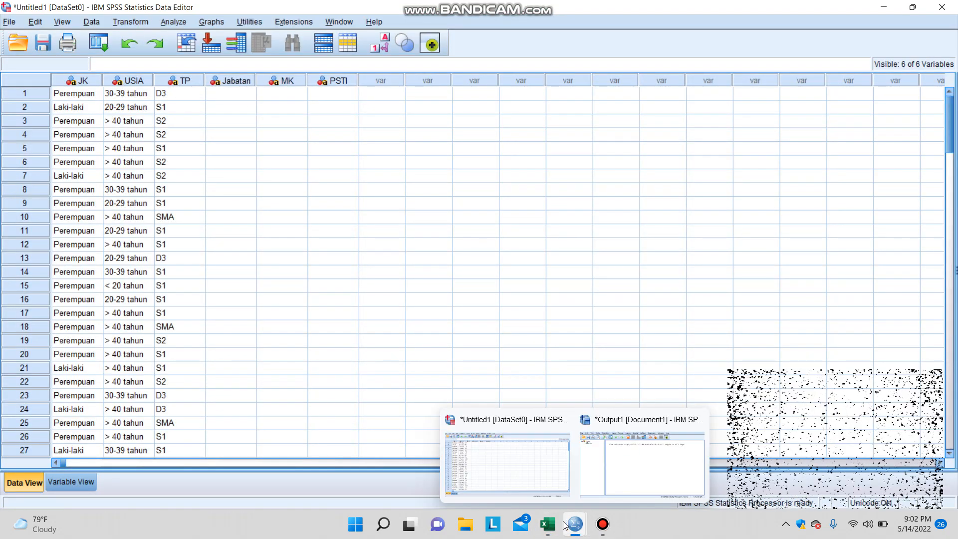
Step: Copy the Jabatan entries G2:G131 from Excel into the SPSS Jabatan column from case 1 and widen that column to about 22 characters
left_click(547, 524)
scroll(509, 337, "up", 20)
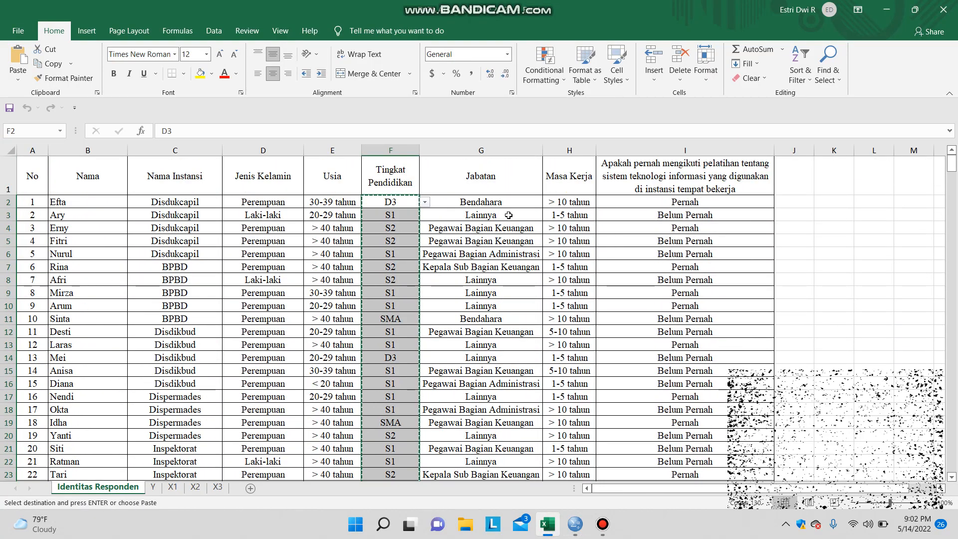
left_click_drag(507, 202, 485, 449)
key("ctrl+c")
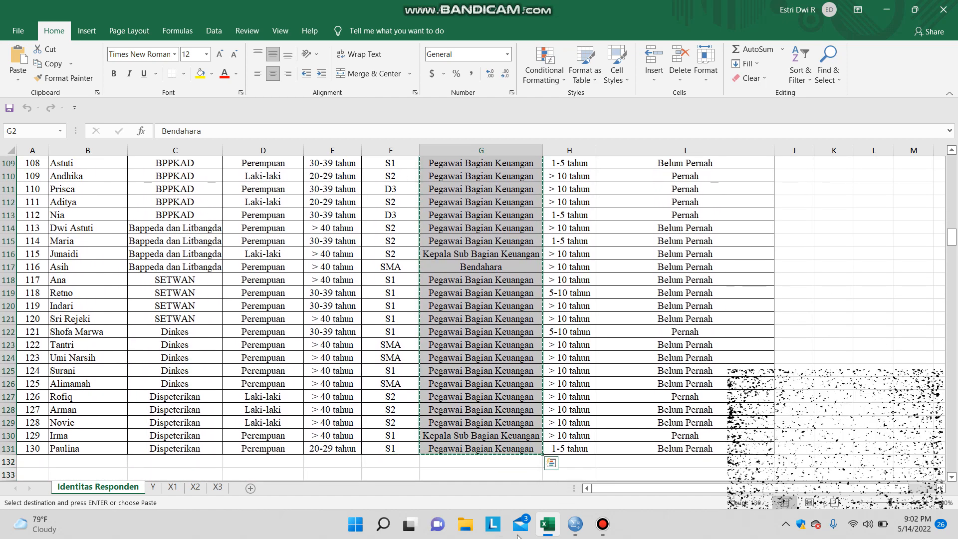
left_click(575, 524)
left_click(523, 479)
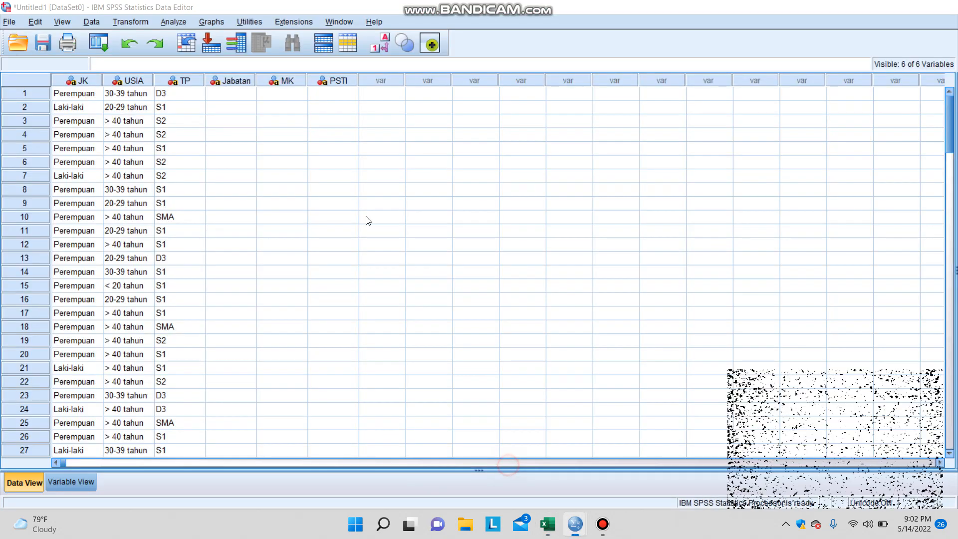
left_click(247, 100)
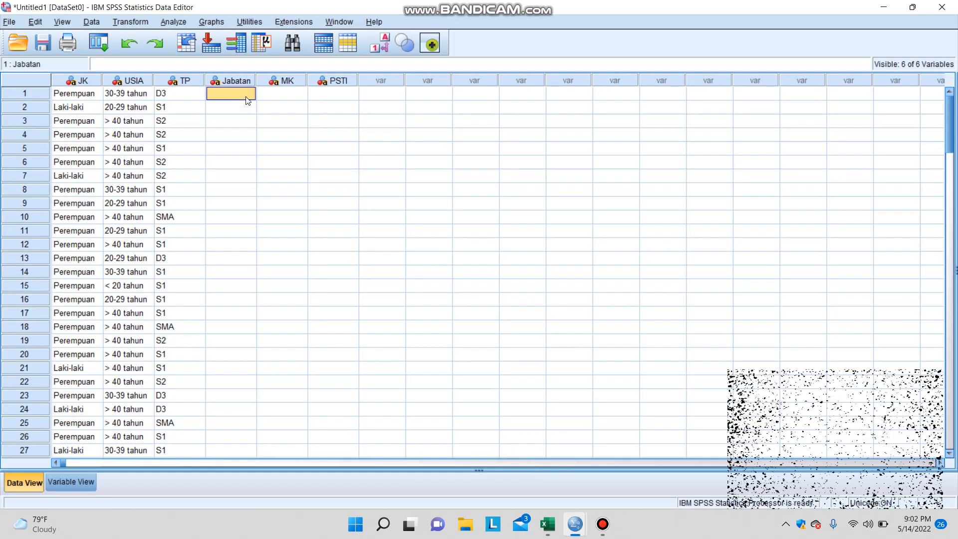
key("ctrl+v")
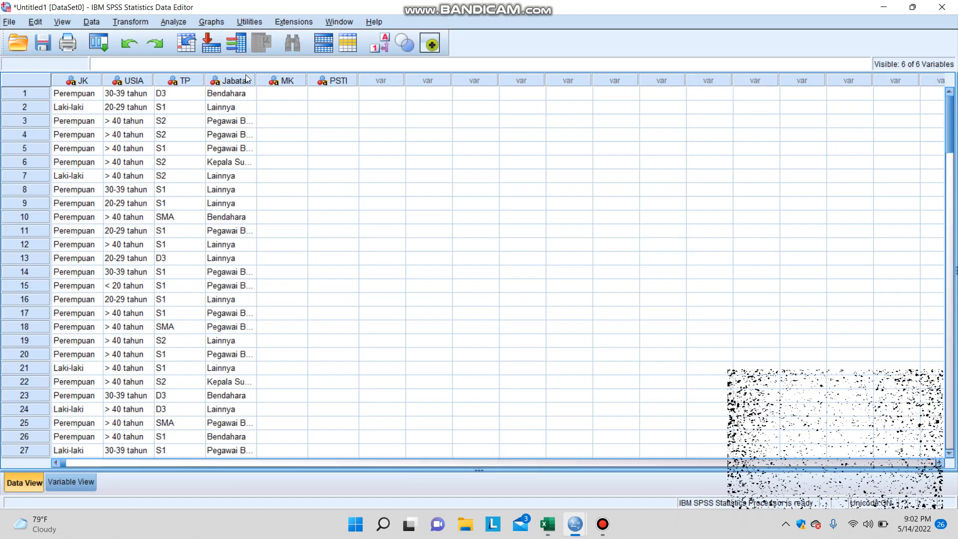
left_click_drag(256, 80, 334, 76)
Step: Copy the Masa Kerja entries H2:H131 from the Excel sheet into the MK data column in SPSS, starting at case 1
left_click(371, 95)
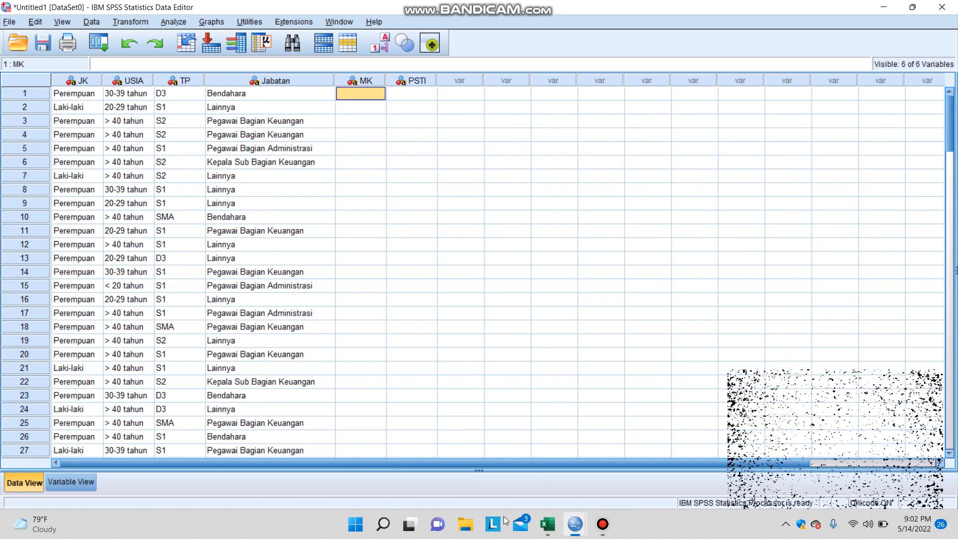
left_click(547, 524)
scroll(550, 367, "up", 20)
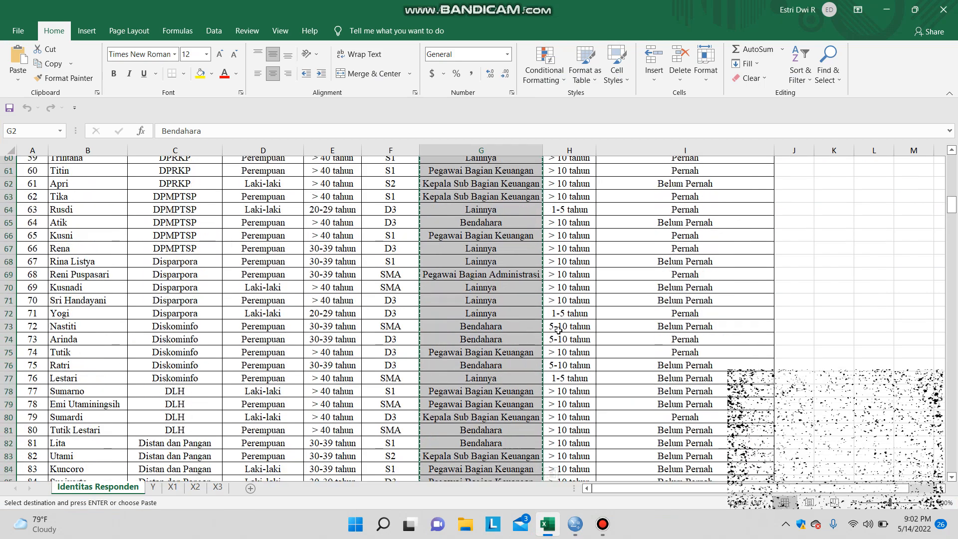
scroll(558, 332, "up", 4)
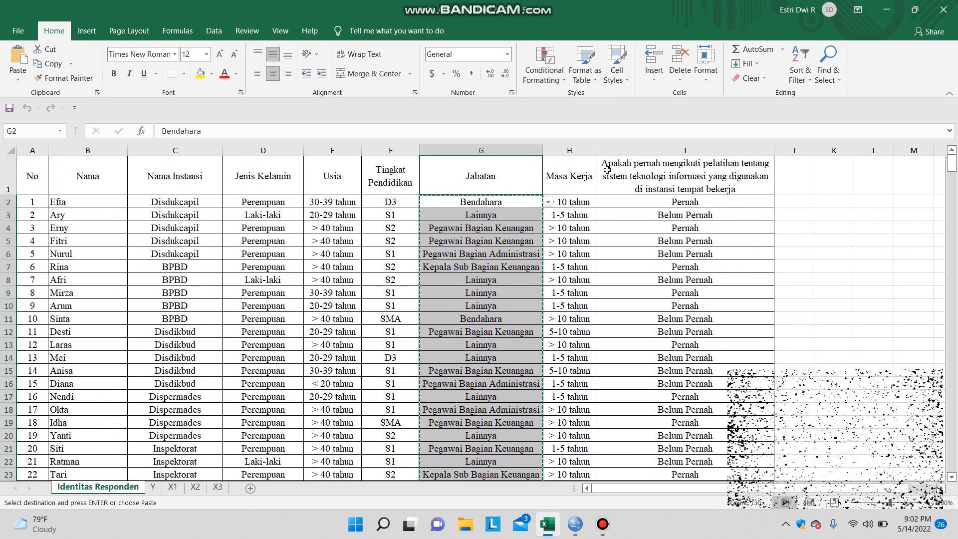
left_click_drag(573, 201, 561, 451)
key("ctrl+c")
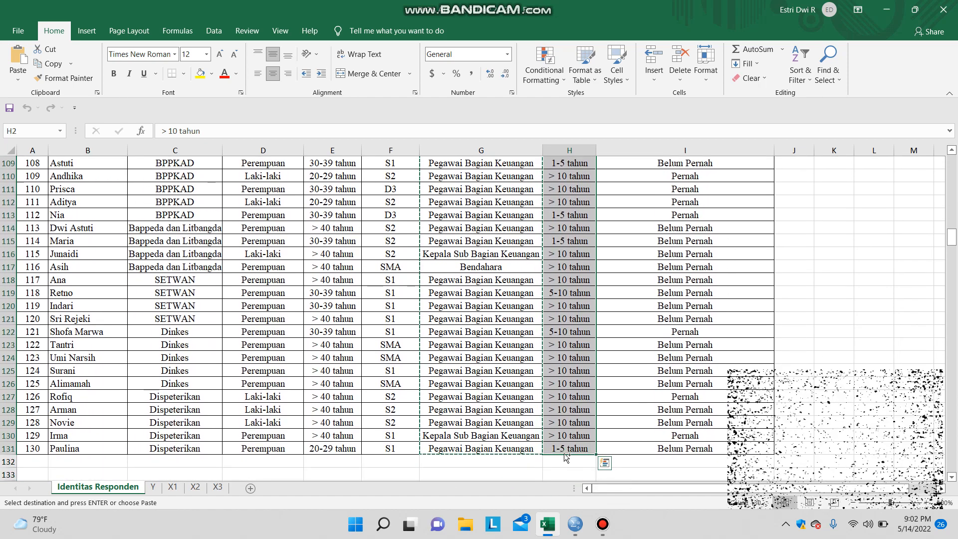
left_click(575, 524)
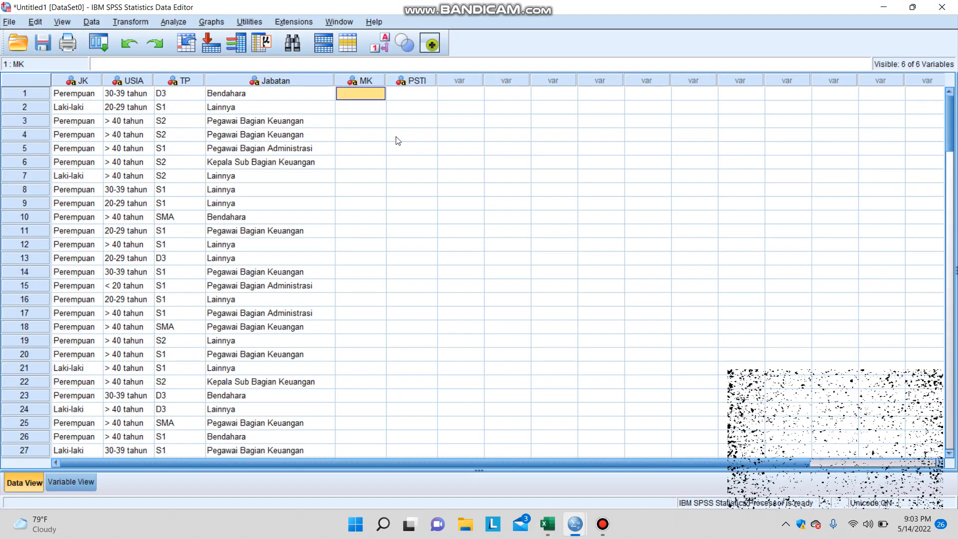
key("ctrl+v")
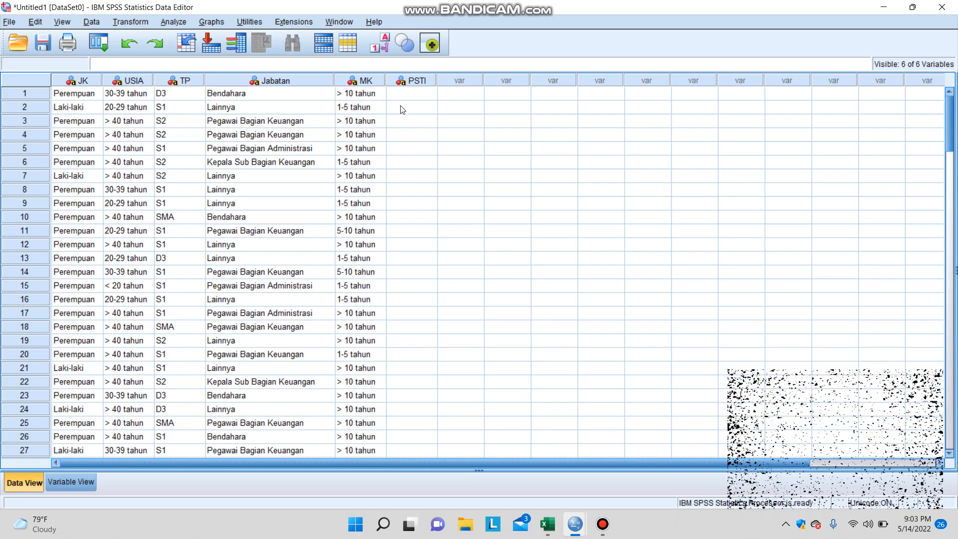
Step: Copy the IT training answers I2:I131 from Excel into the SPSS PSTI column from case 1 and widen that column to about 20 characters
left_click(548, 524)
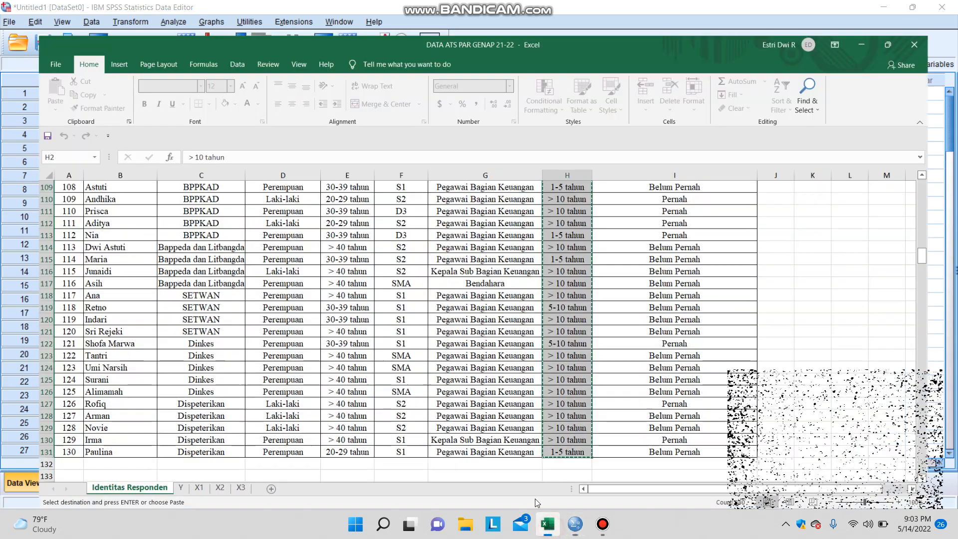
scroll(641, 279, "up", 20)
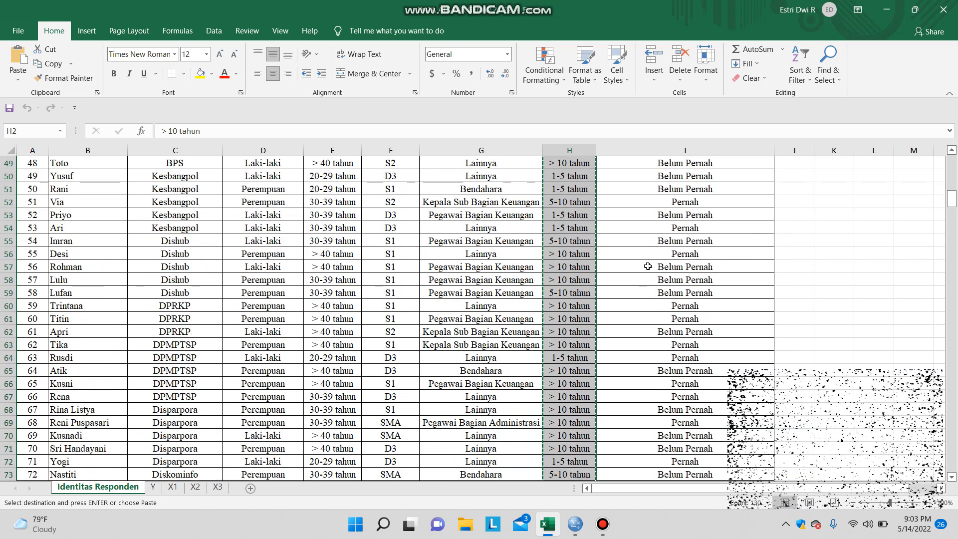
scroll(648, 267, "up", 9)
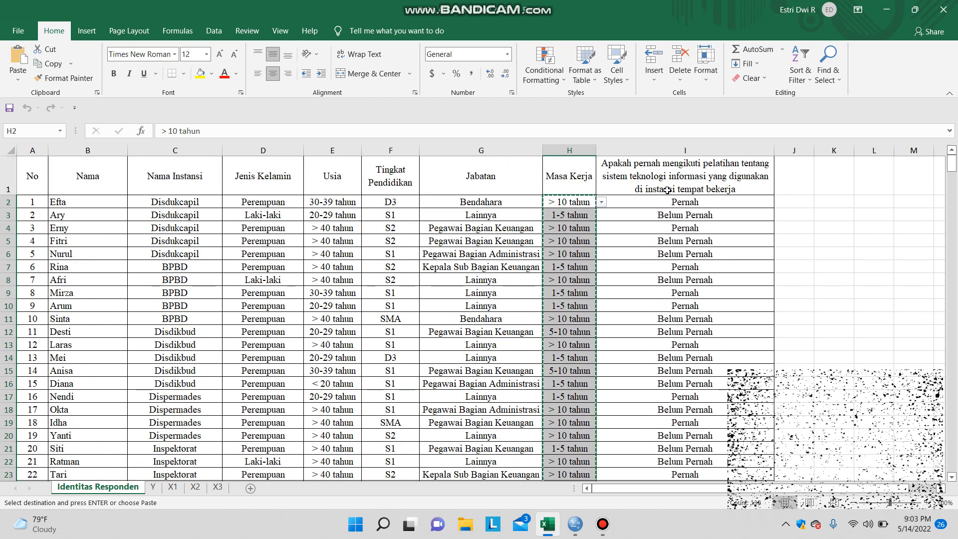
left_click_drag(657, 201, 659, 435)
key("ctrl+c")
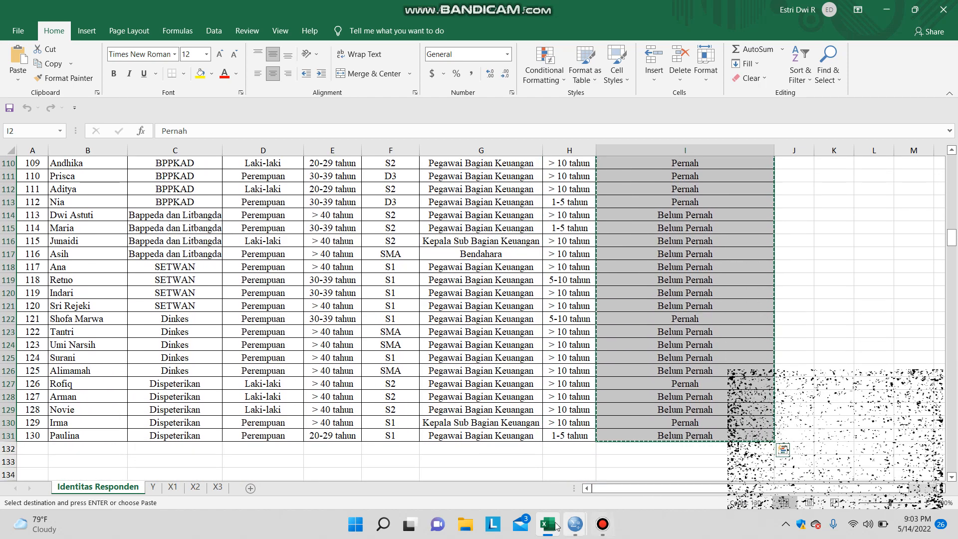
mouse_move(575, 524)
left_click(546, 474)
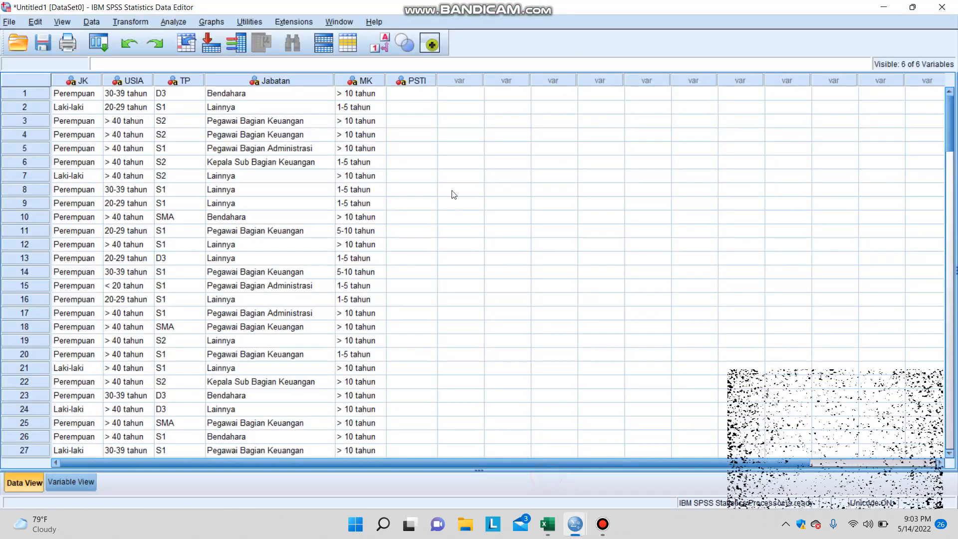
left_click(418, 95)
key("ctrl+v")
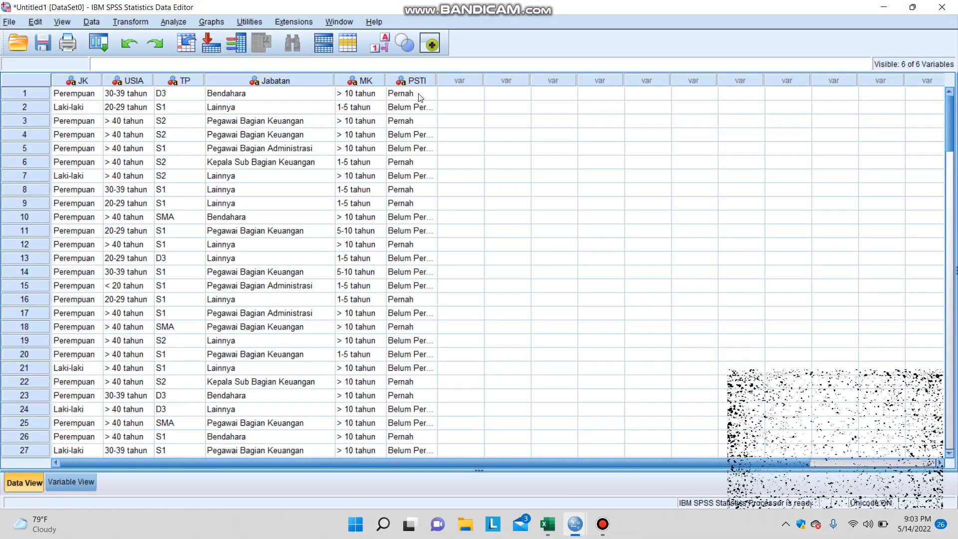
double_click(437, 78)
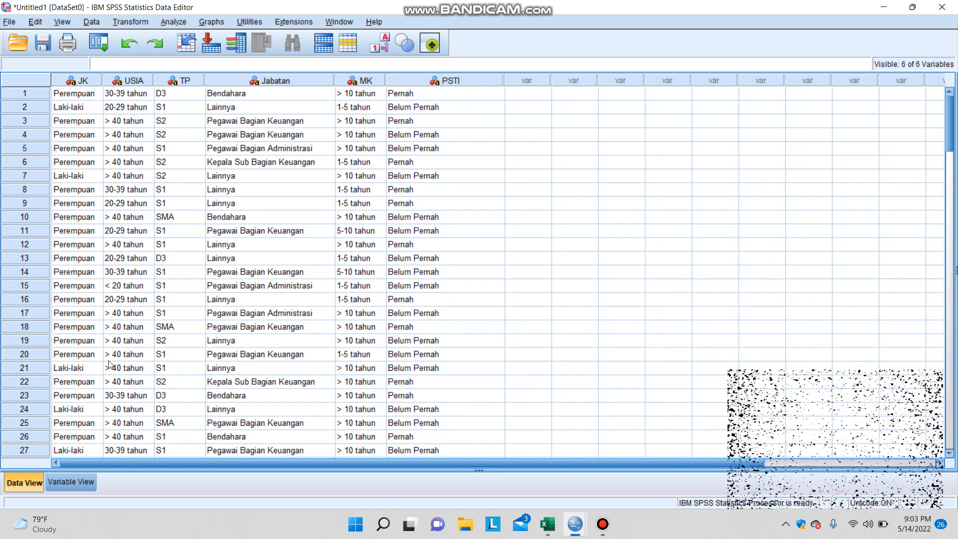
Step: Start a Frequencies analysis and add Jenis Kelamin [JK] as its variable
left_click(70, 482)
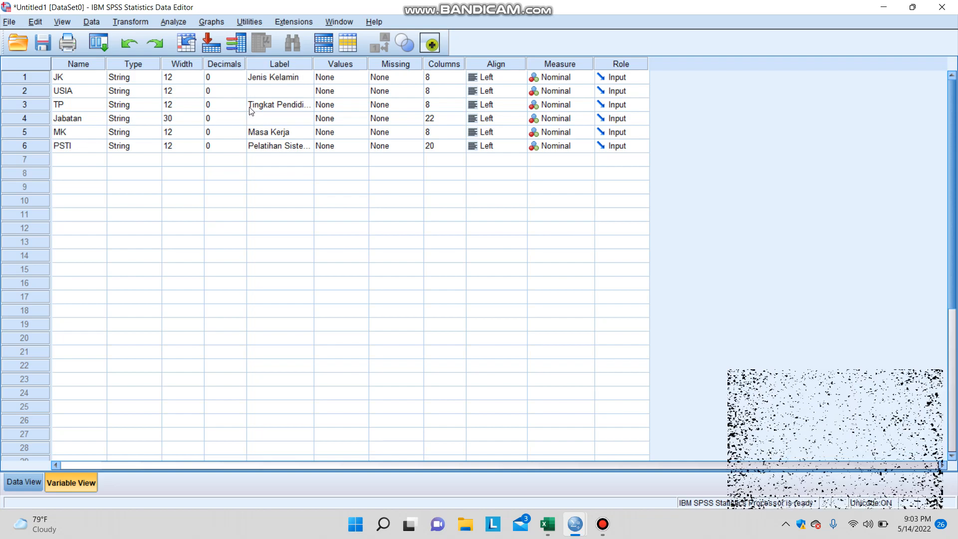
left_click(175, 22)
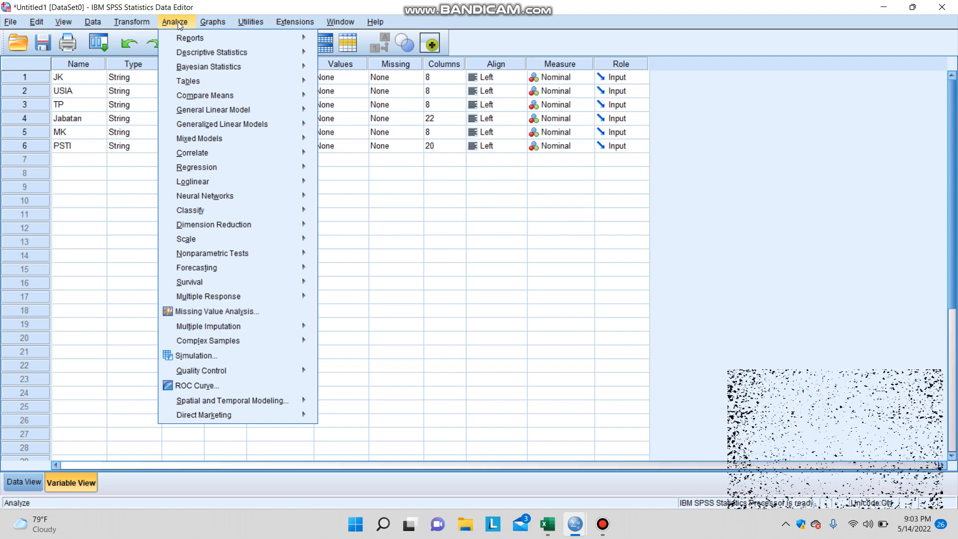
mouse_move(189, 53)
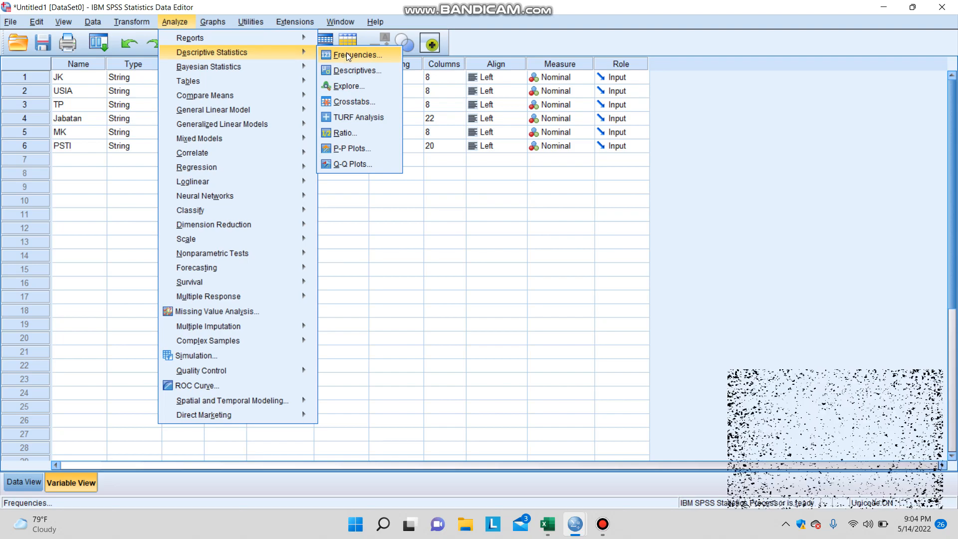
left_click(348, 56)
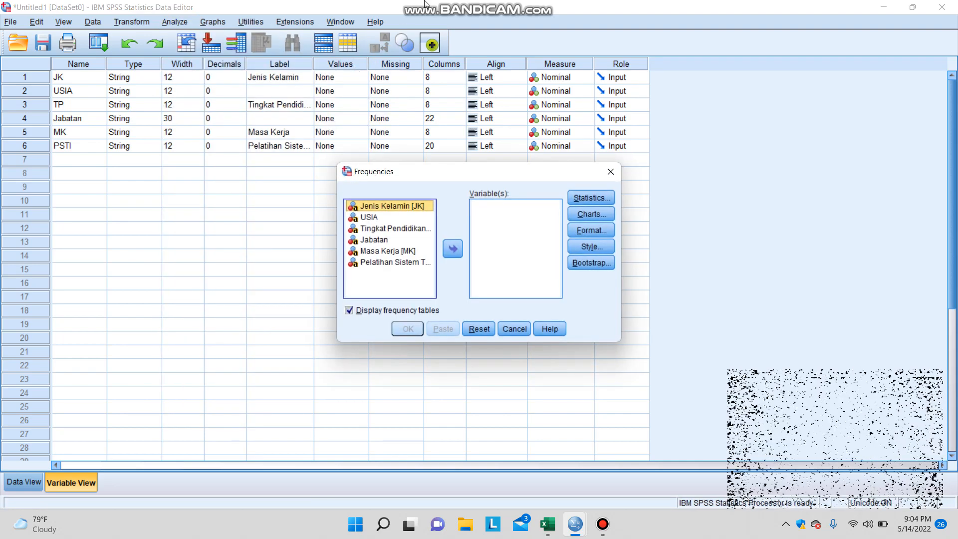
left_click(394, 207)
left_click(452, 253)
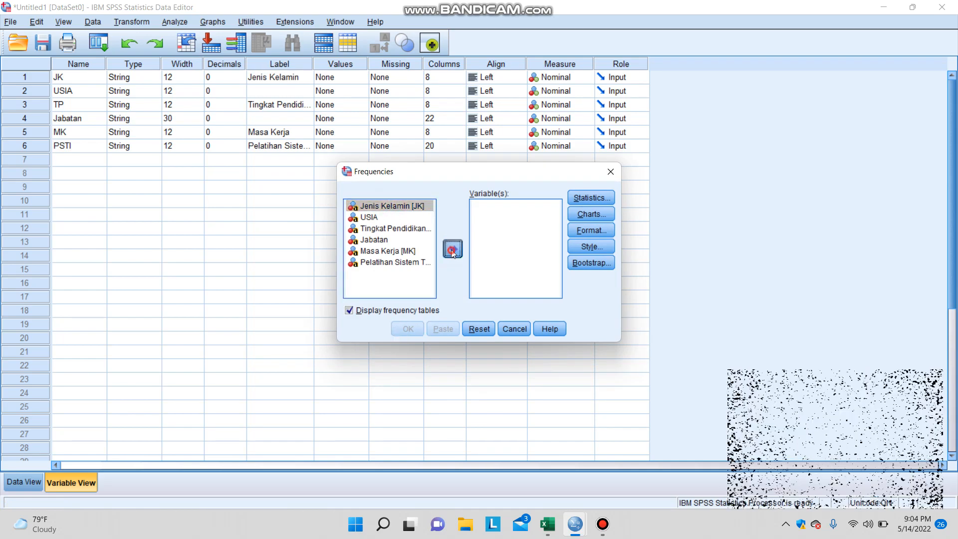
Step: Request the mean, median, standard deviation, minimum, maximum, skewness and kurtosis for the Frequencies analysis
left_click(592, 199)
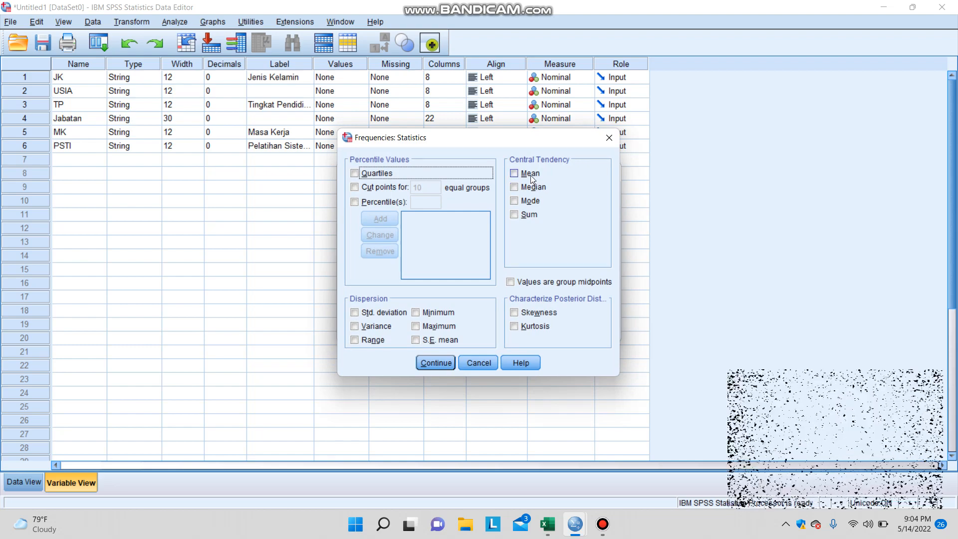
left_click(514, 175)
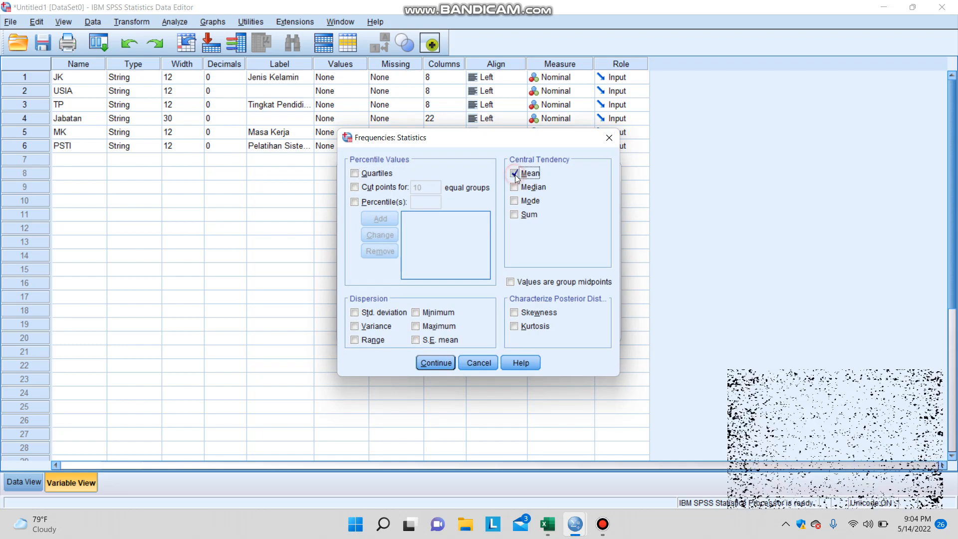
left_click(514, 189)
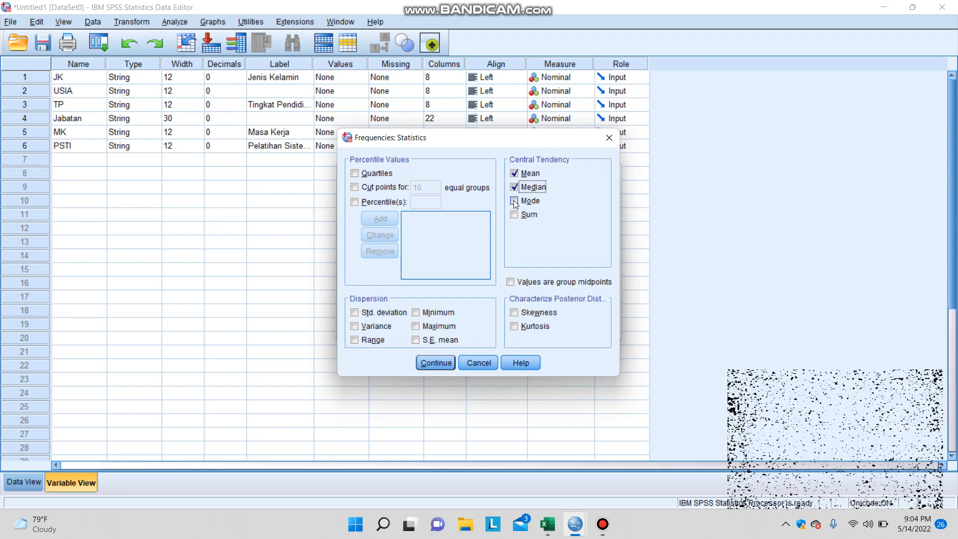
left_click(355, 313)
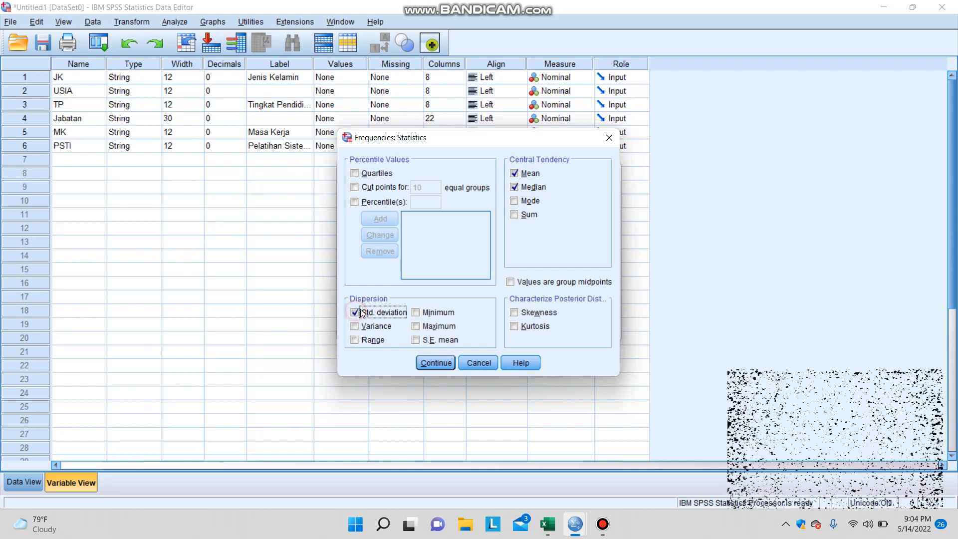
left_click(415, 313)
left_click(413, 327)
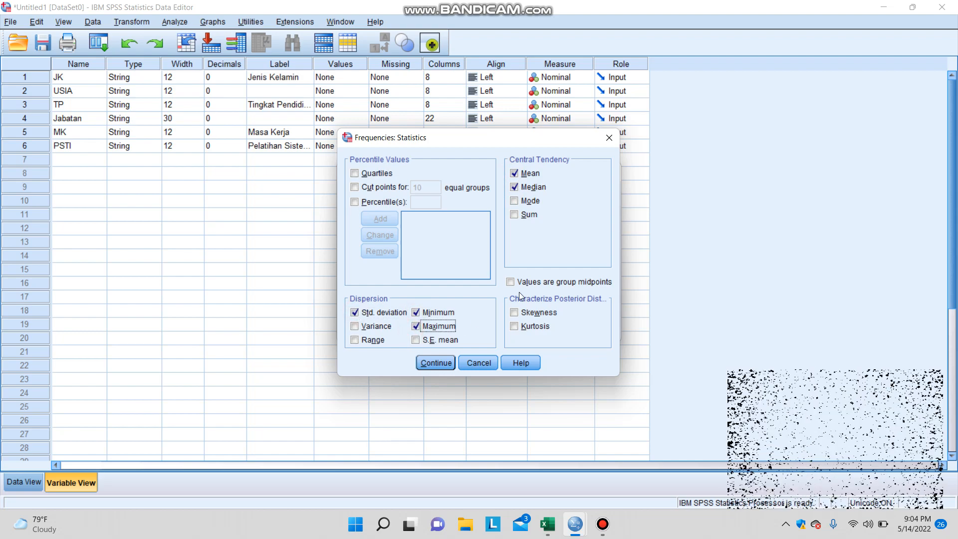
left_click(514, 312)
left_click(514, 326)
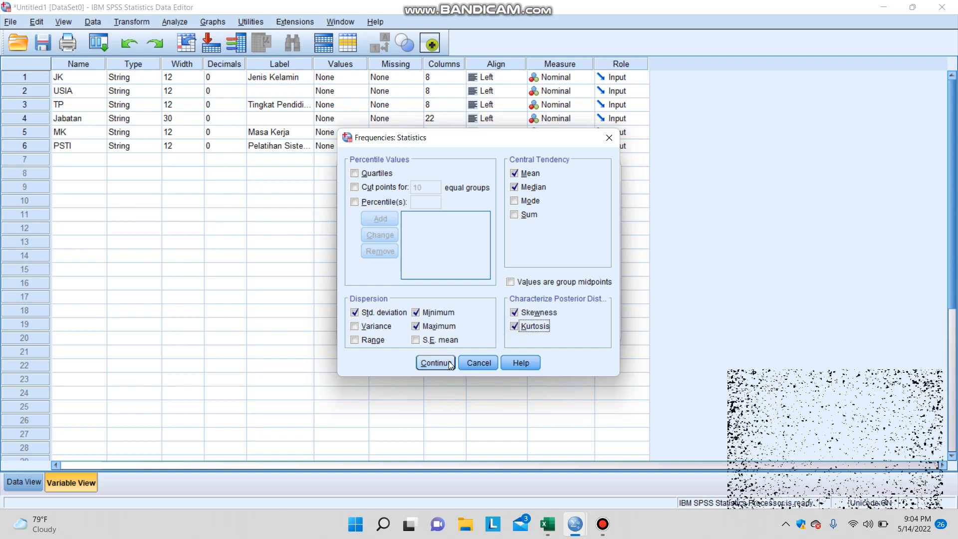
left_click(435, 363)
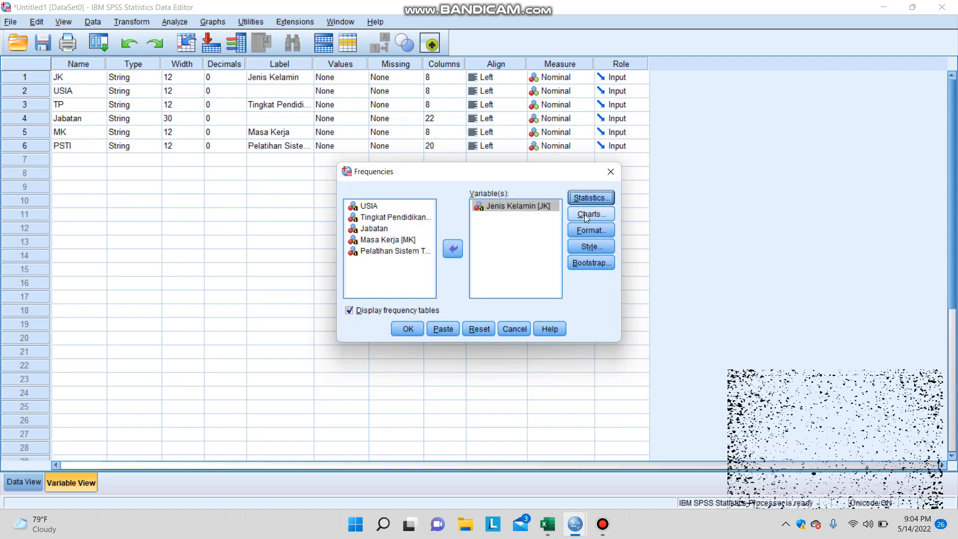
Step: Choose pie charts with percentages as chart values and run the Frequencies analysis for Jenis Kelamin
left_click(585, 214)
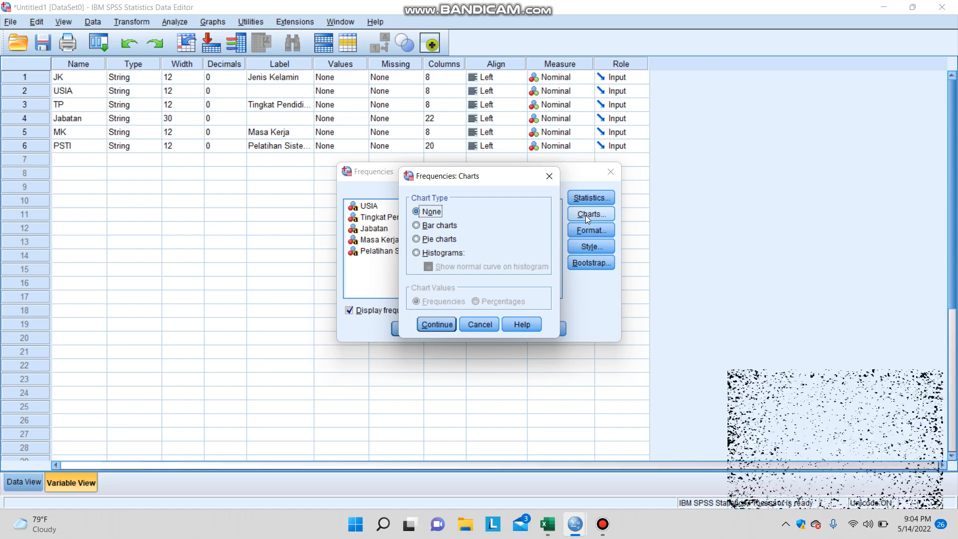
left_click(418, 225)
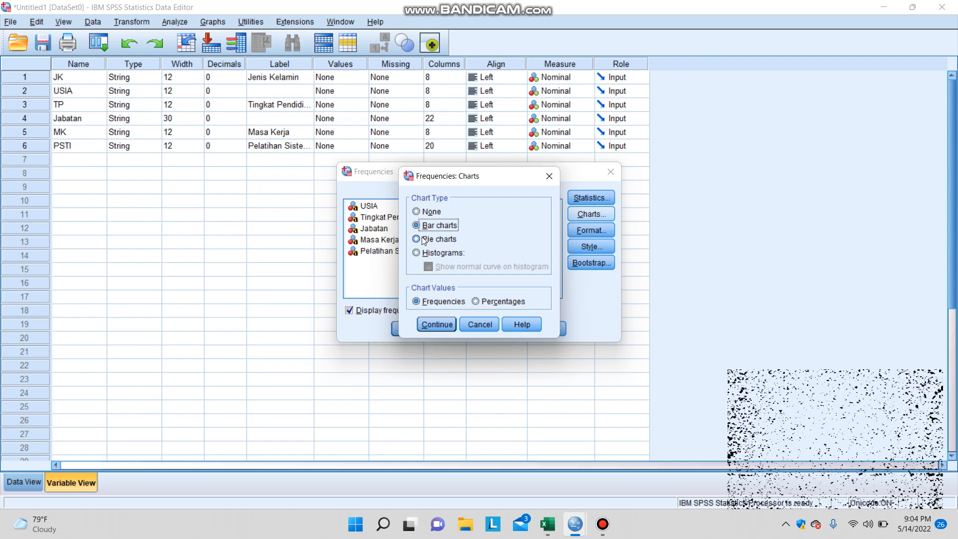
left_click(419, 240)
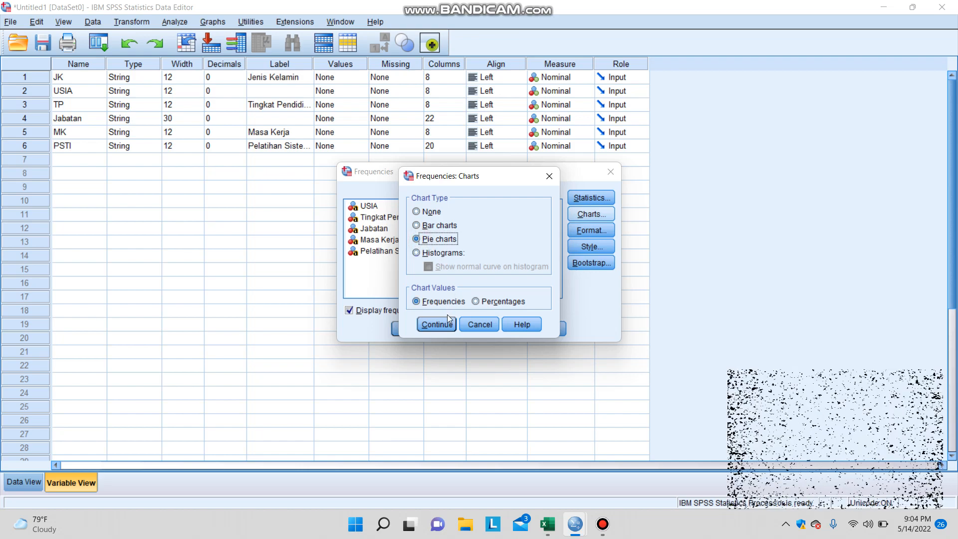
left_click(480, 301)
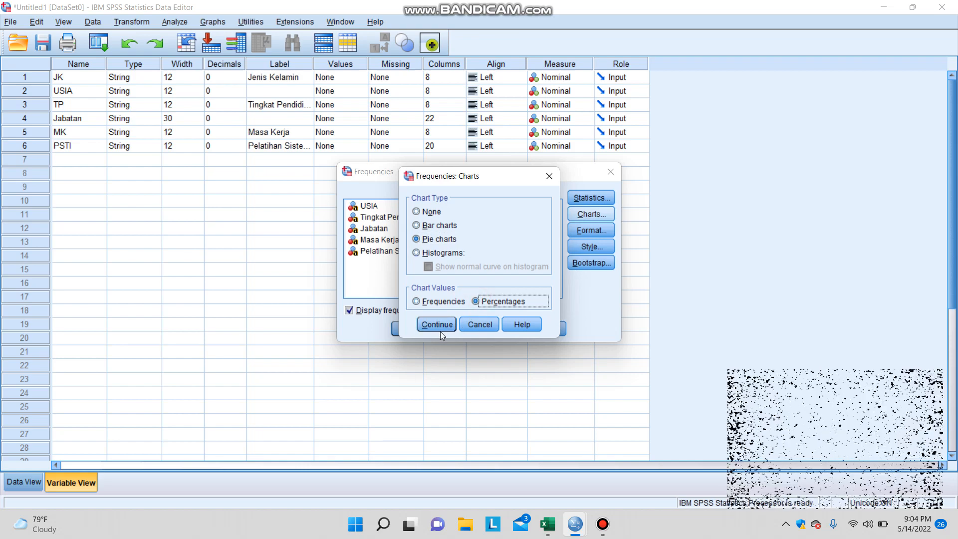
left_click(438, 325)
left_click(413, 331)
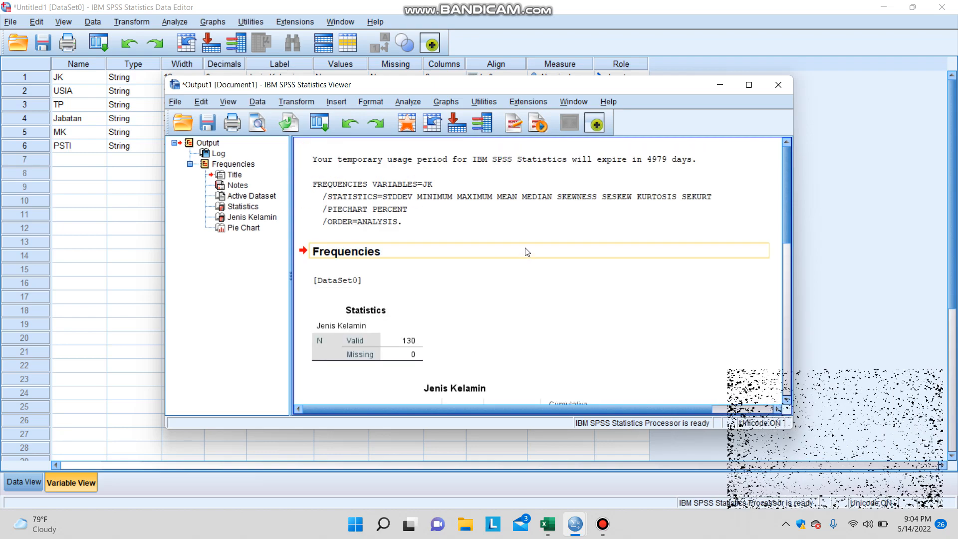
Step: Add percentage data labels to the slices of the Jenis Kelamin pie chart and close the Chart Editor
scroll(528, 252, "down", 5)
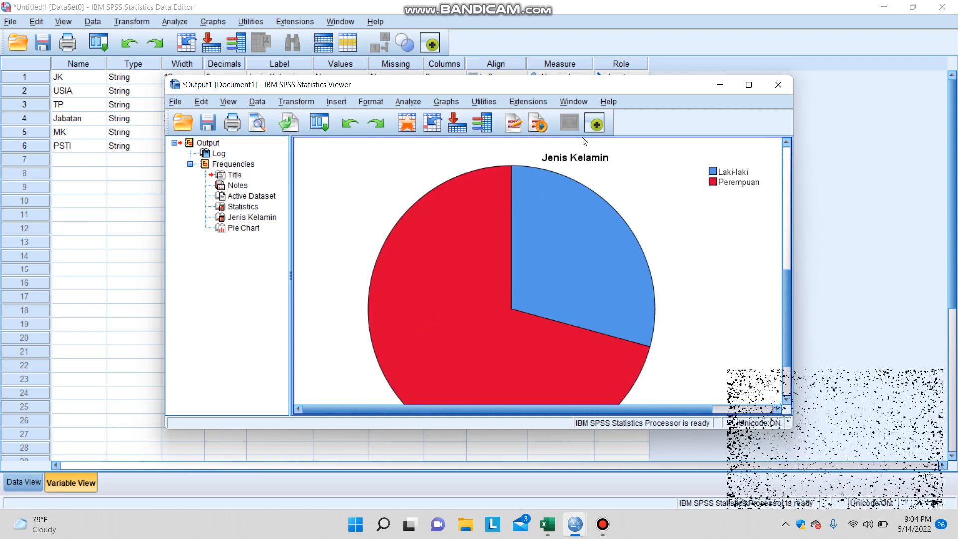
left_click(523, 246)
double_click(524, 248)
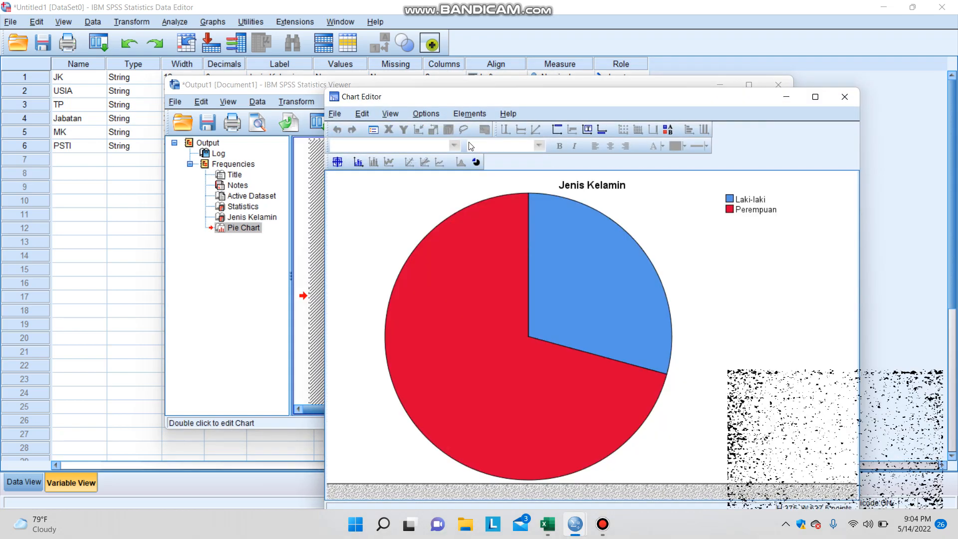
left_click(359, 163)
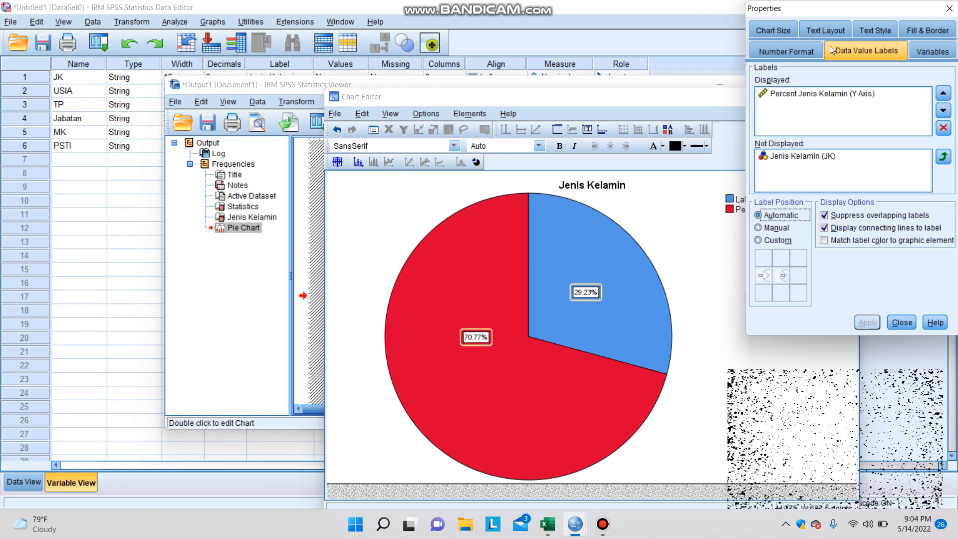
left_click(903, 322)
left_click(846, 96)
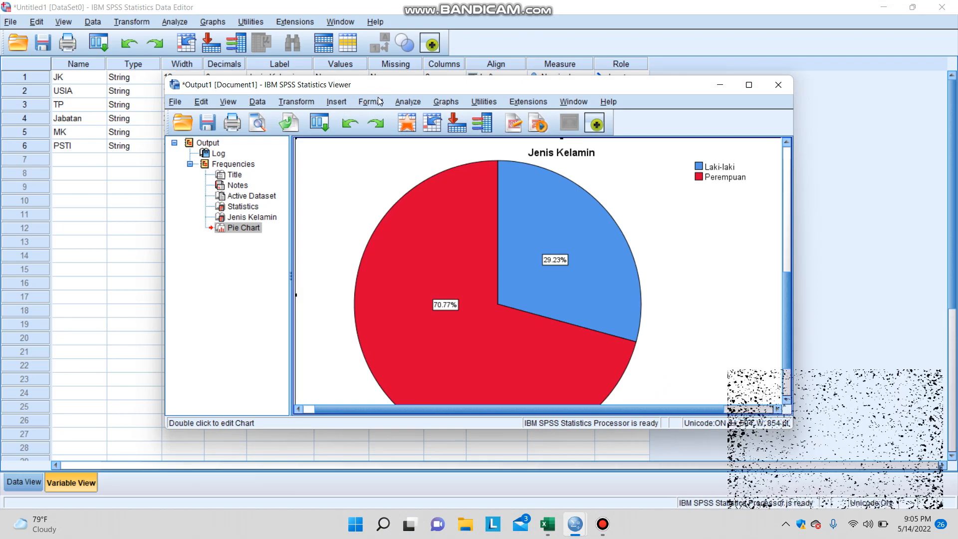
Step: Reopen the Frequencies analysis and replace Jenis Kelamin with the variables USIA, Tingkat Pendidikan and Jabatan
left_click(407, 101)
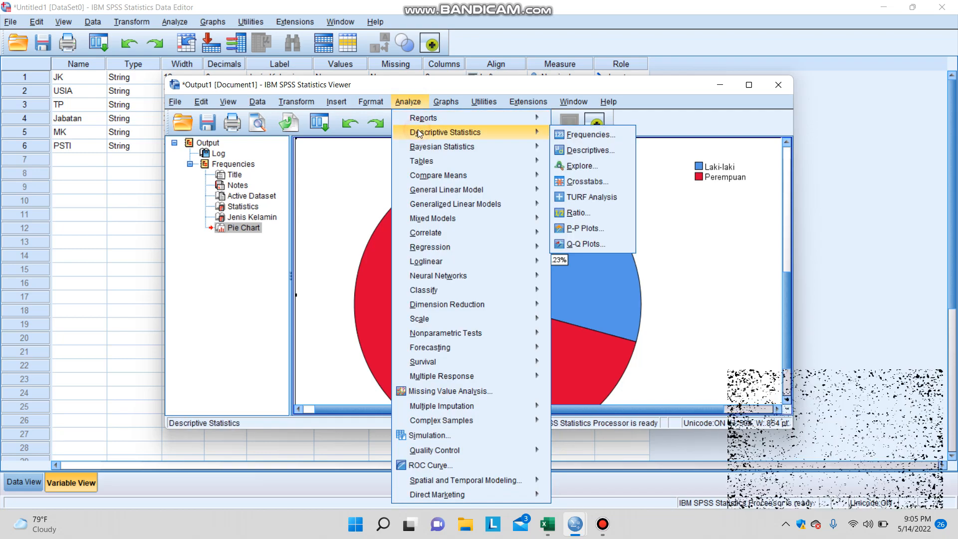
mouse_move(547, 122)
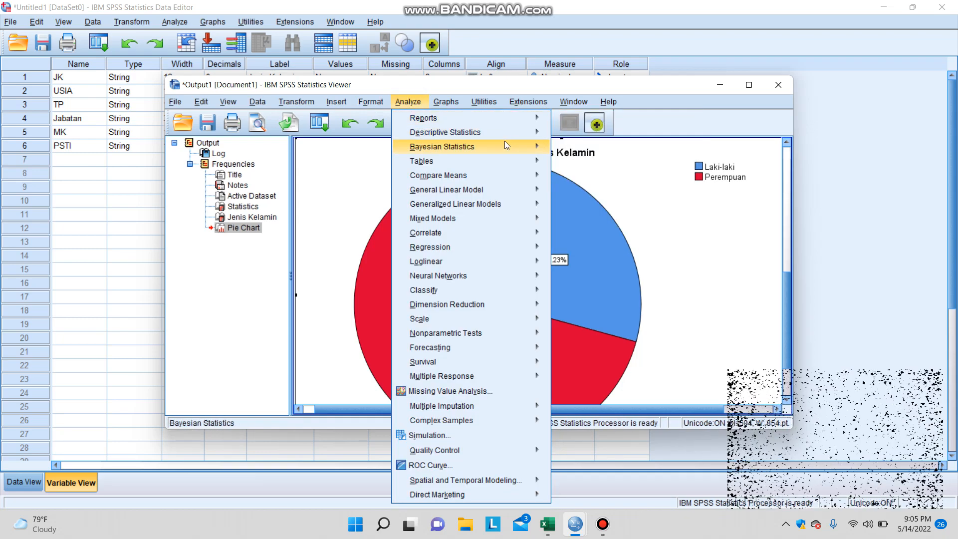
mouse_move(506, 134)
left_click(572, 132)
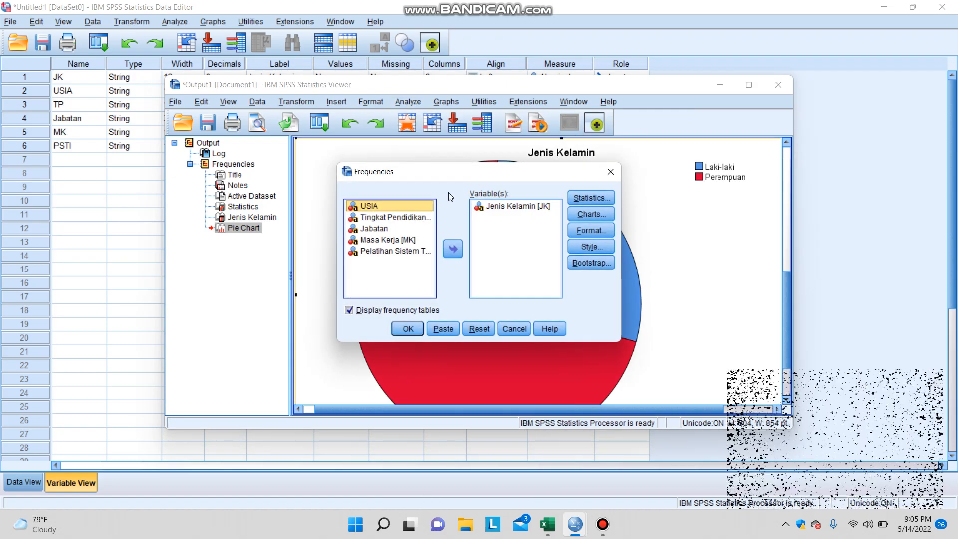
left_click(485, 206)
left_click(451, 248)
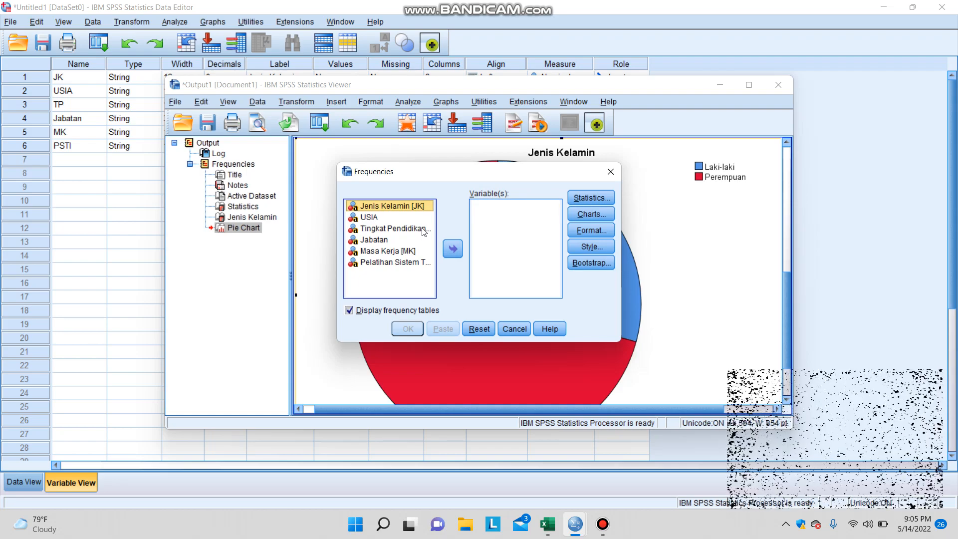
left_click(389, 218)
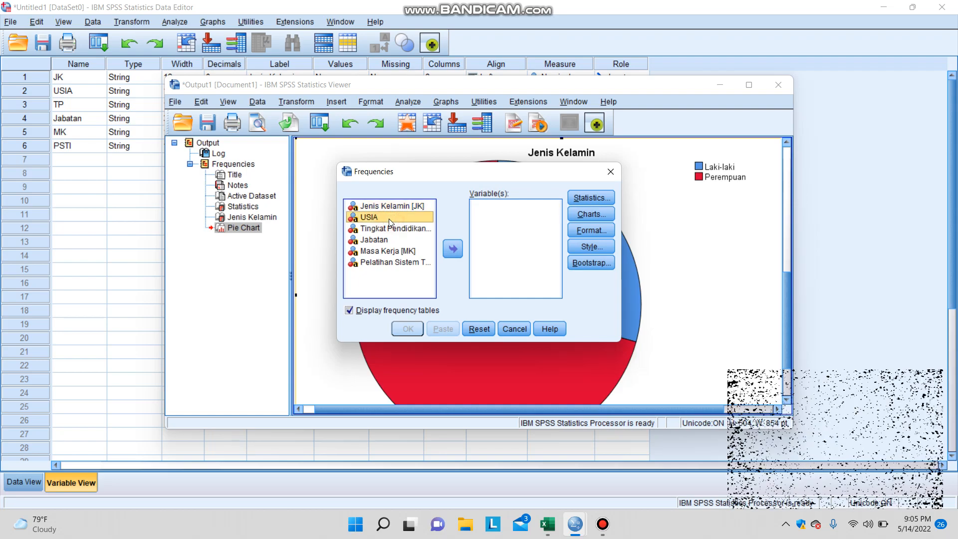
left_click(418, 244, "shift")
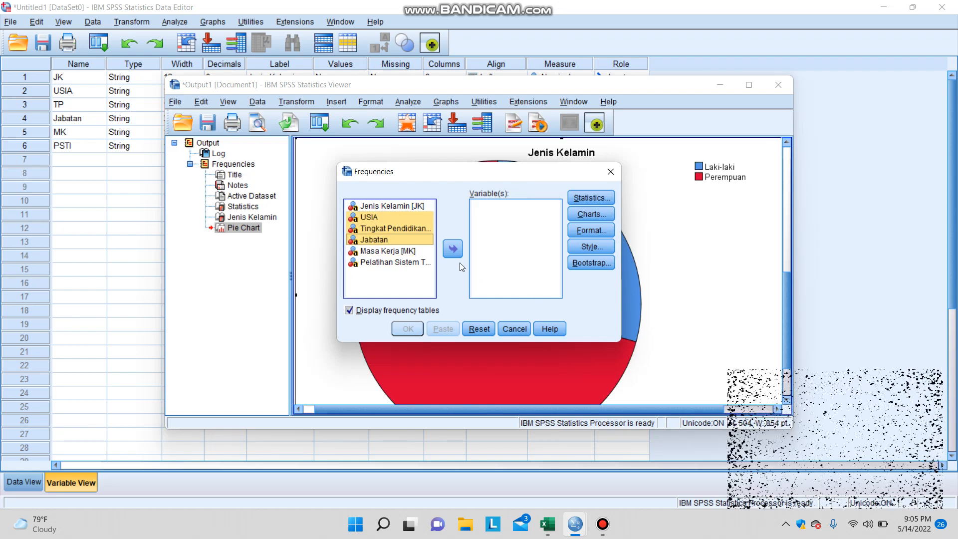
left_click(453, 249)
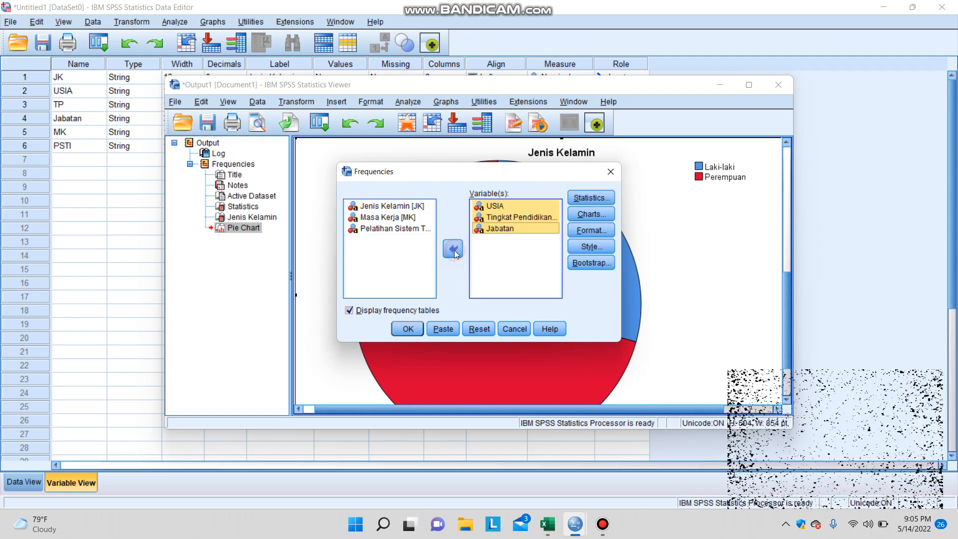
Step: Accept the existing statistics and percentage pie chart settings and run the Frequencies analysis for USIA, Tingkat Pendidikan and Jabatan
left_click(576, 198)
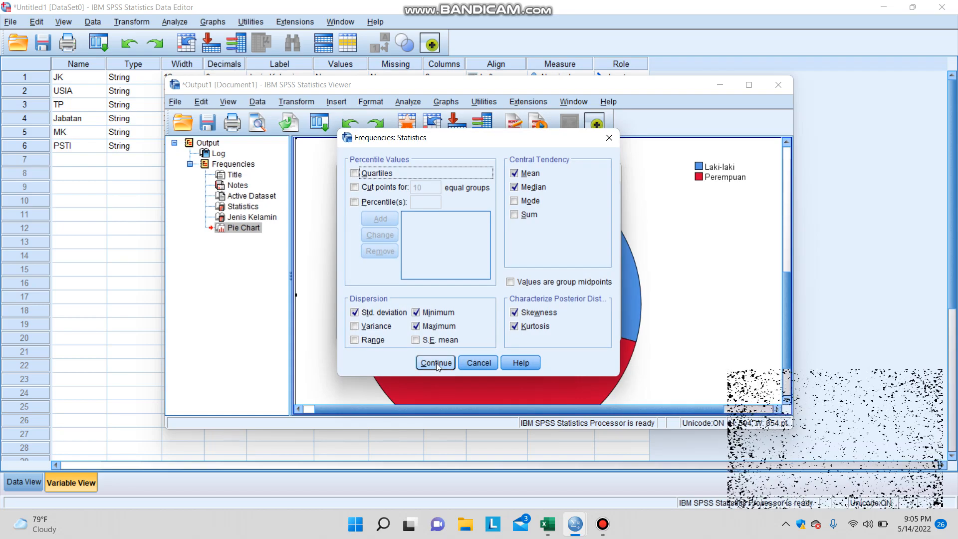
left_click(436, 363)
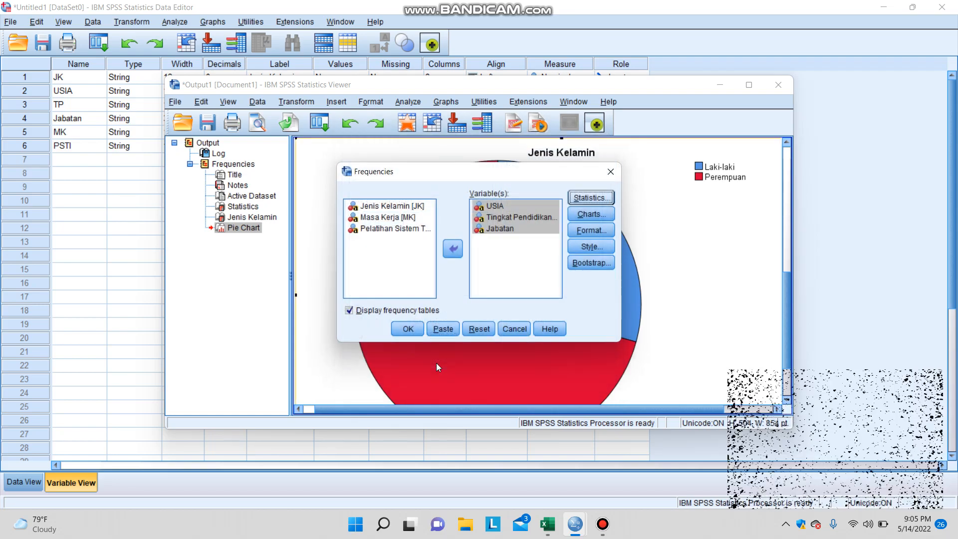
left_click(604, 215)
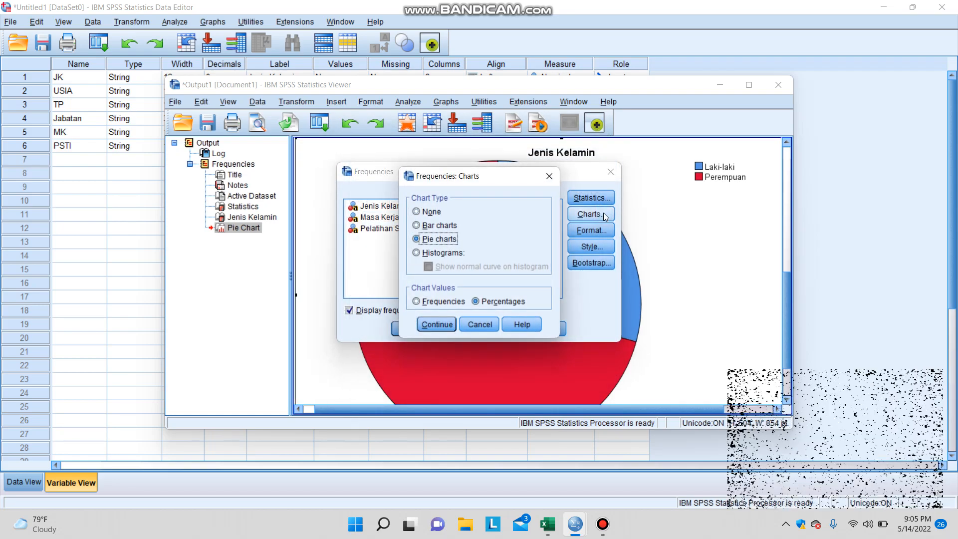
left_click(432, 323)
left_click(414, 327)
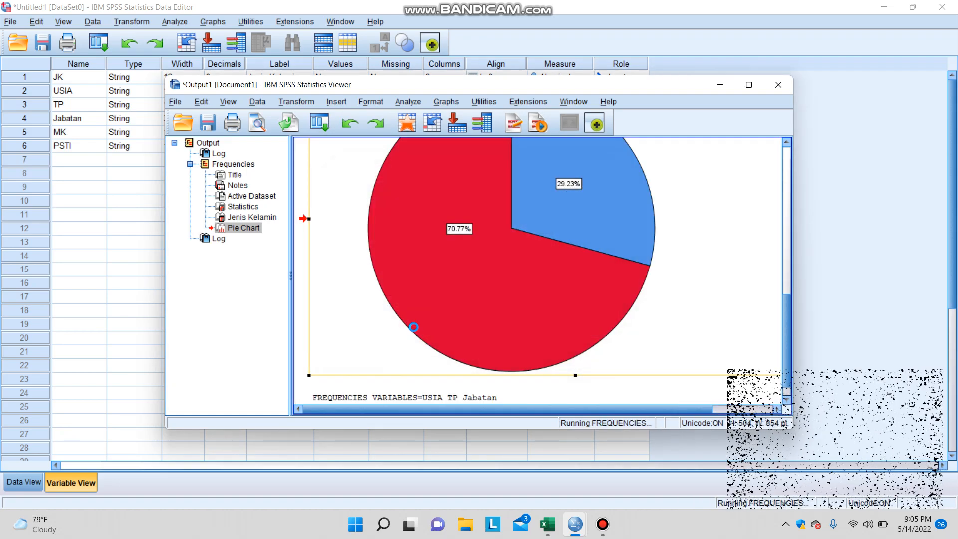
Step: Add percentage data labels to the slices of the USIA pie chart and close the Chart Editor
scroll(552, 271, "down", 10)
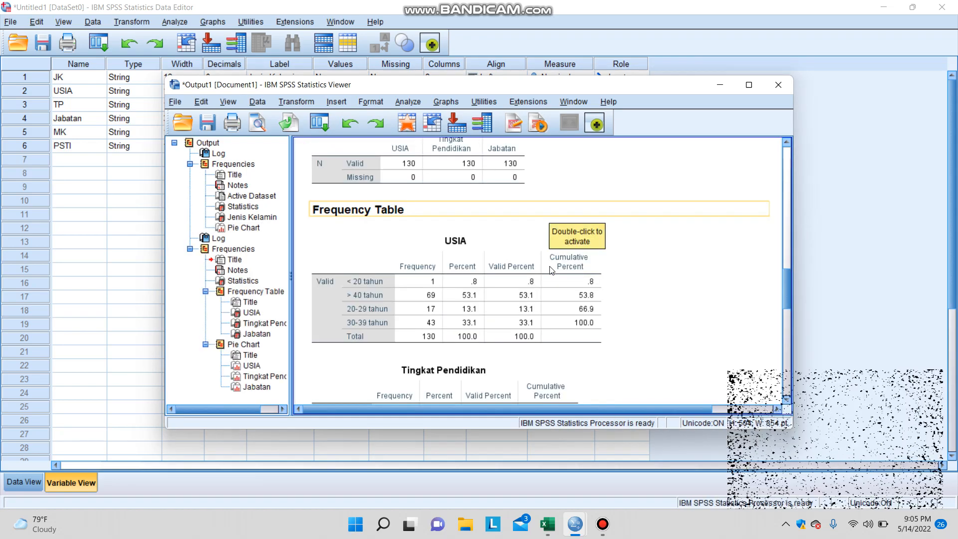
scroll(551, 270, "down", 6)
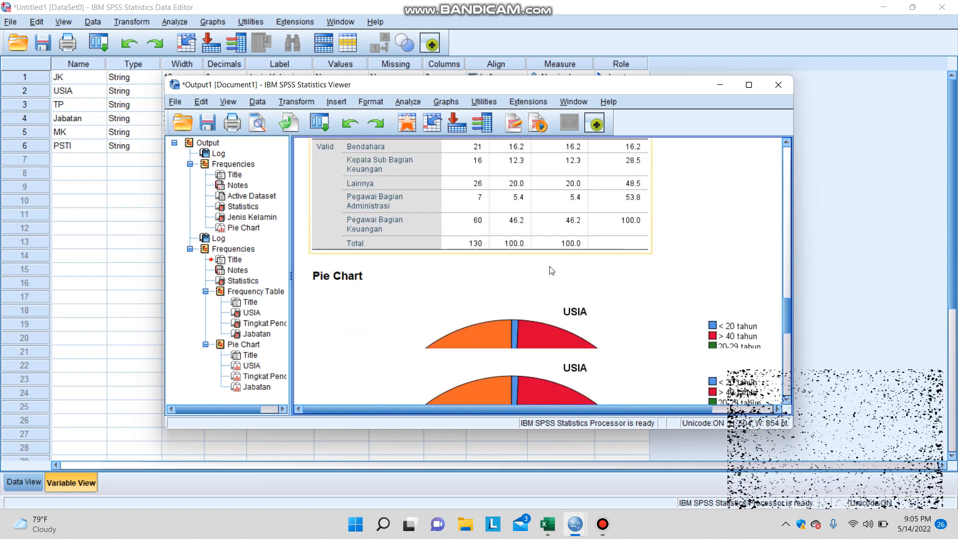
left_click(553, 256)
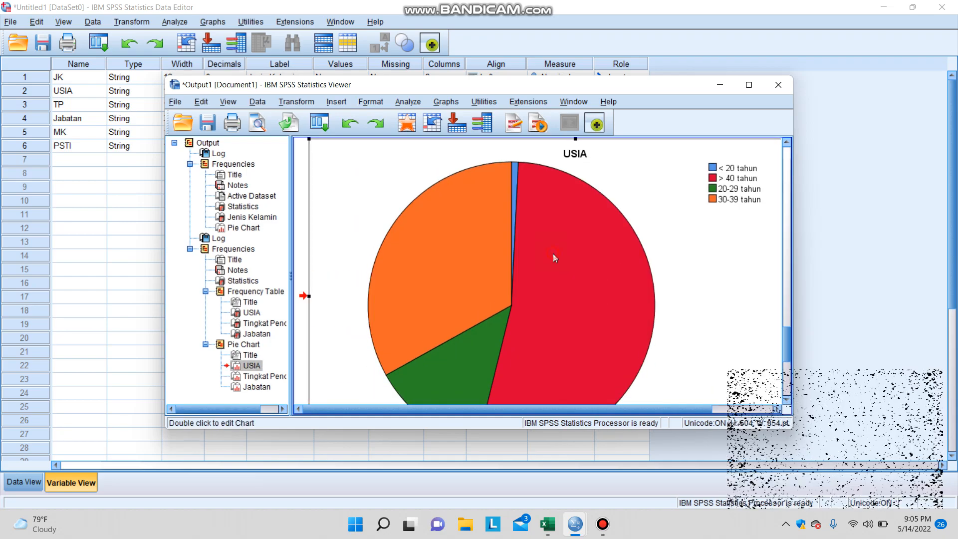
double_click(474, 243)
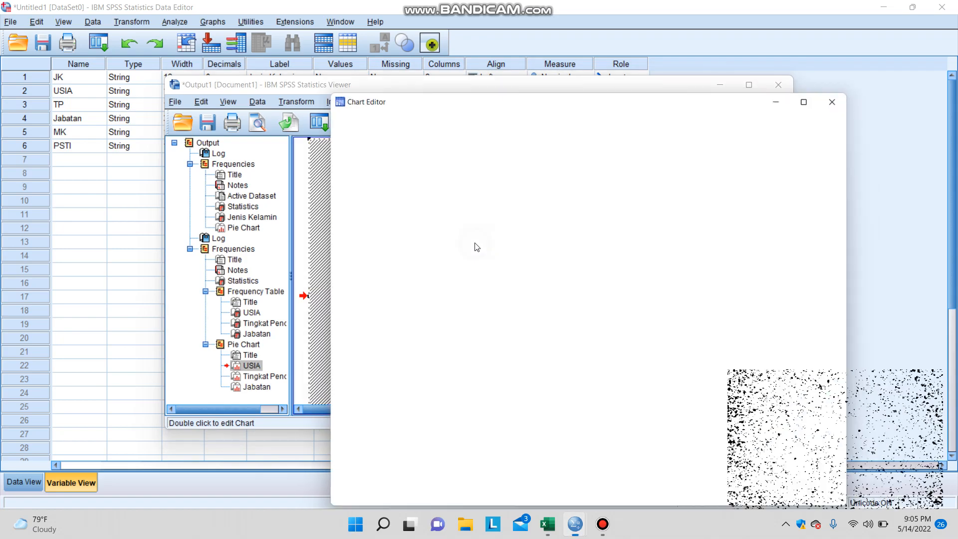
left_click(360, 163)
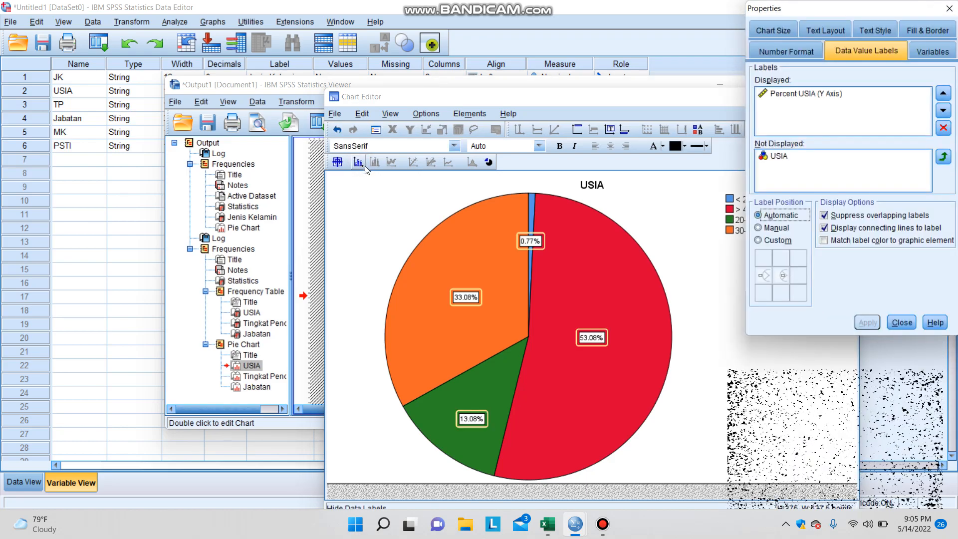
left_click(901, 322)
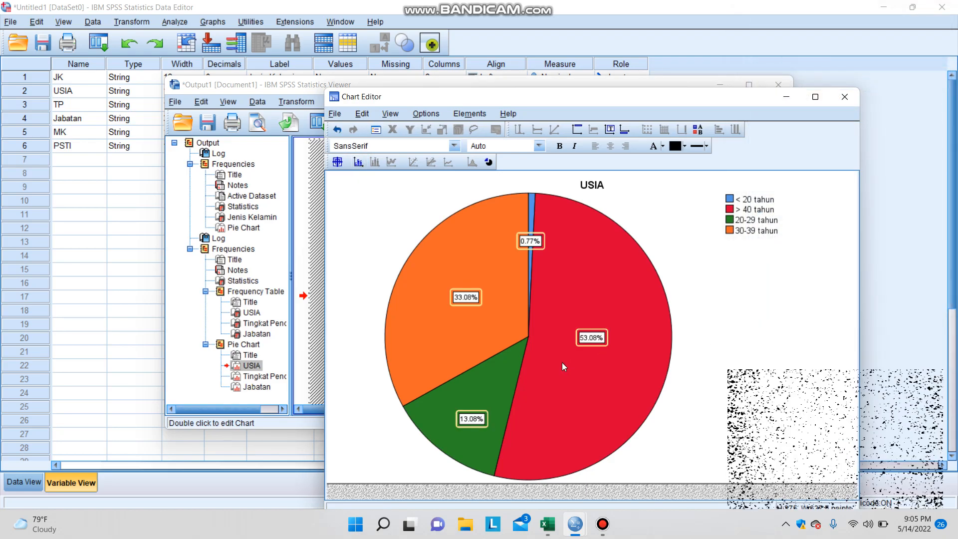
left_click(848, 97)
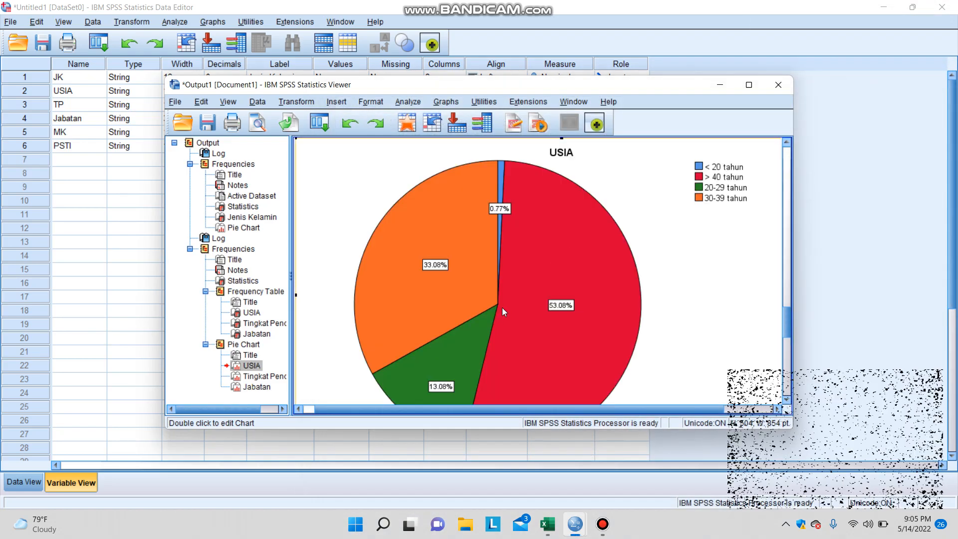
Step: Add percentage data labels to the Tingkat Pendidikan pie chart and close its Chart Editor
scroll(502, 308, "down", 5)
scroll(514, 295, "down", 1)
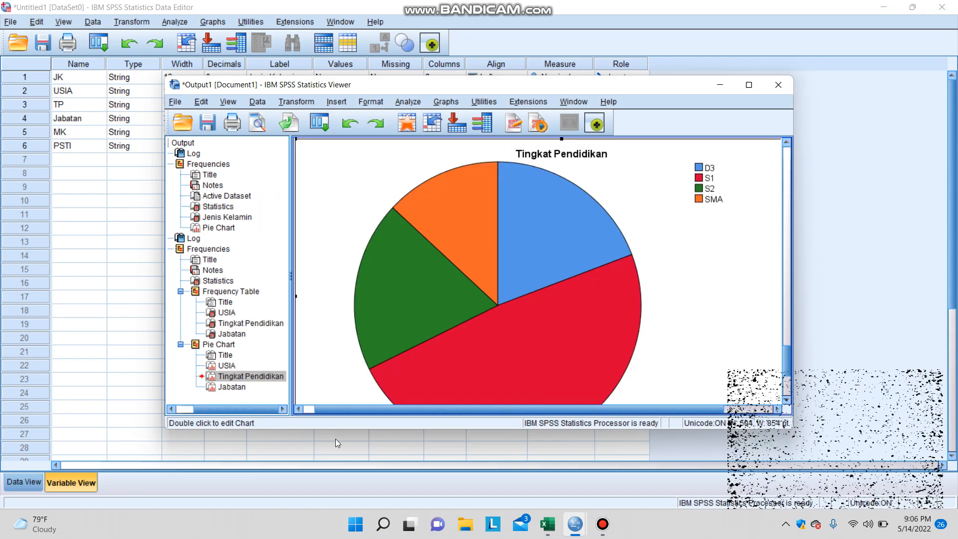
double_click(453, 244)
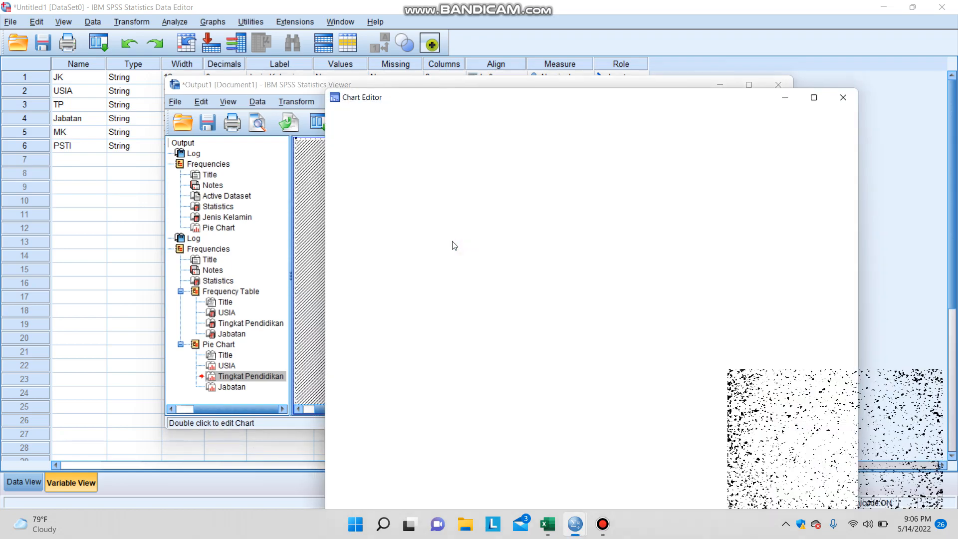
left_click(357, 165)
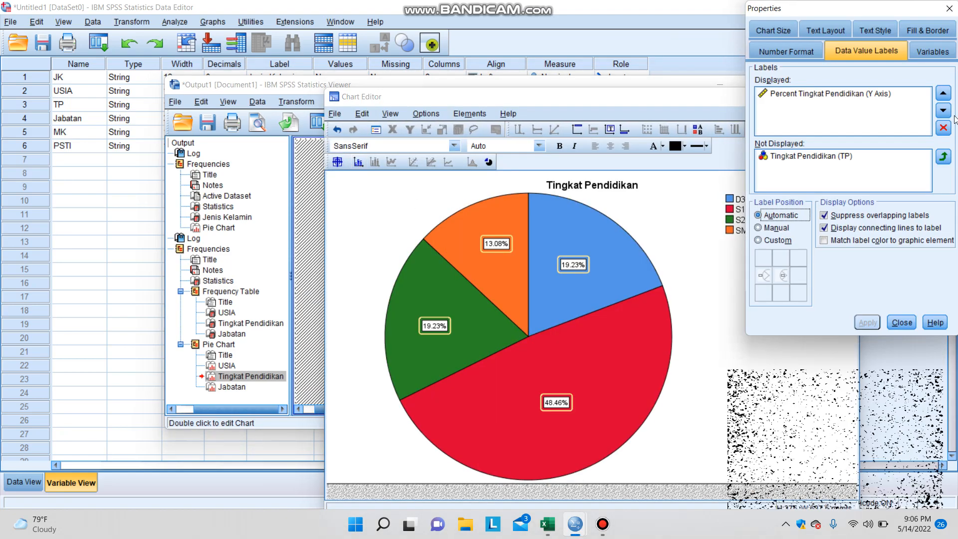
left_click(901, 322)
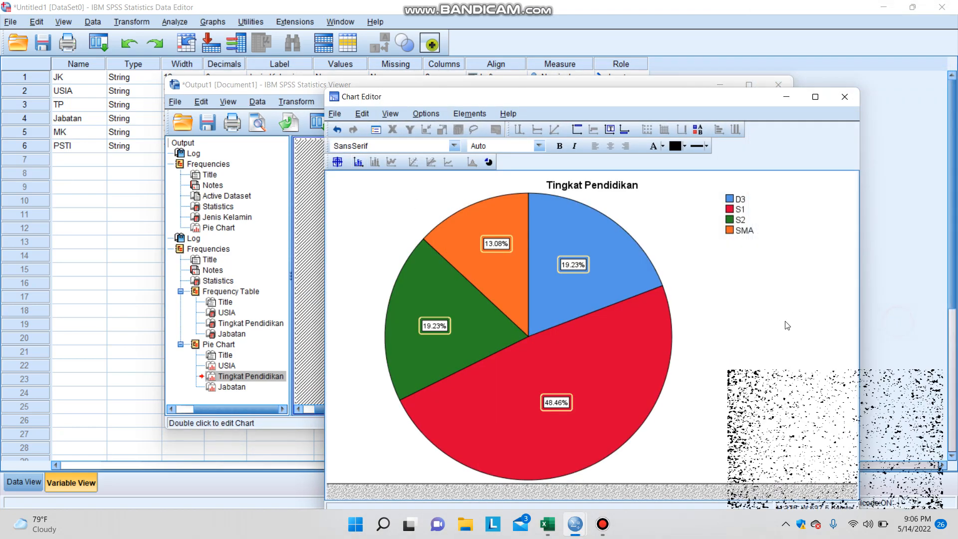
left_click(852, 99)
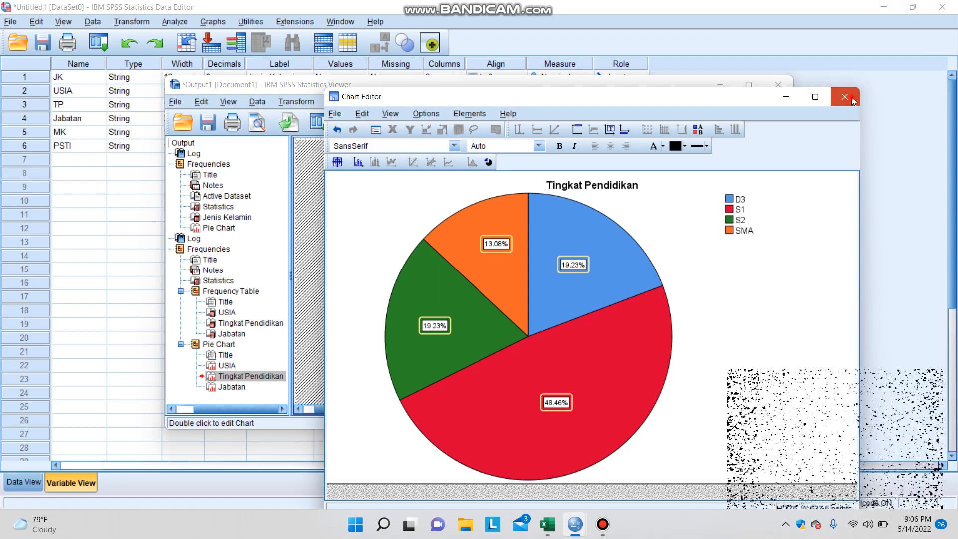
Step: Add percentage data labels to the Jabatan pie chart and close its Chart Editor
scroll(448, 282, "down", 5)
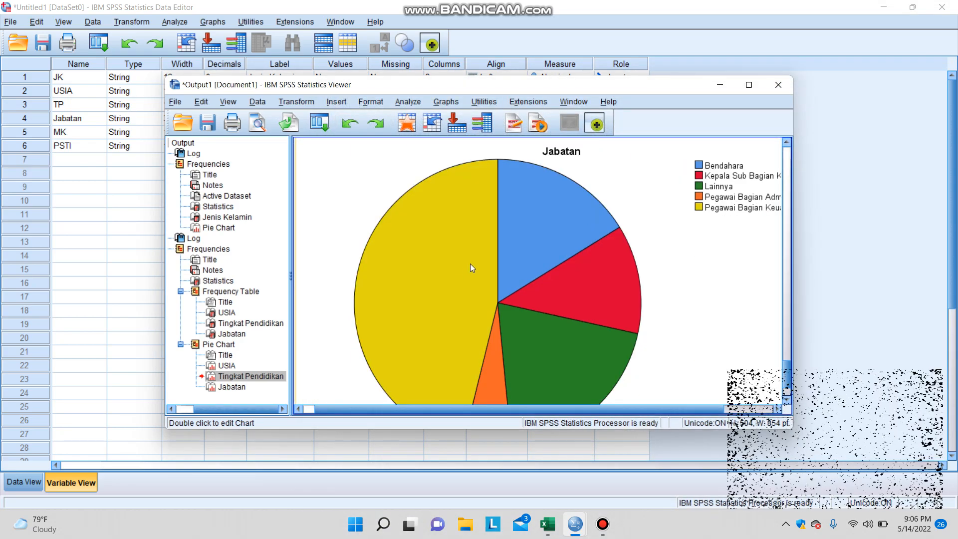
left_click(475, 256)
double_click(475, 257)
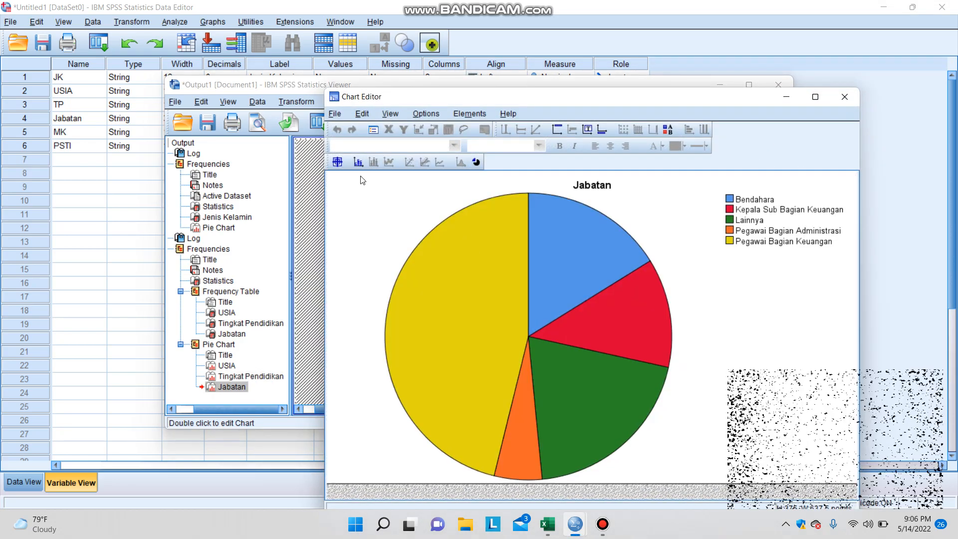
left_click(358, 162)
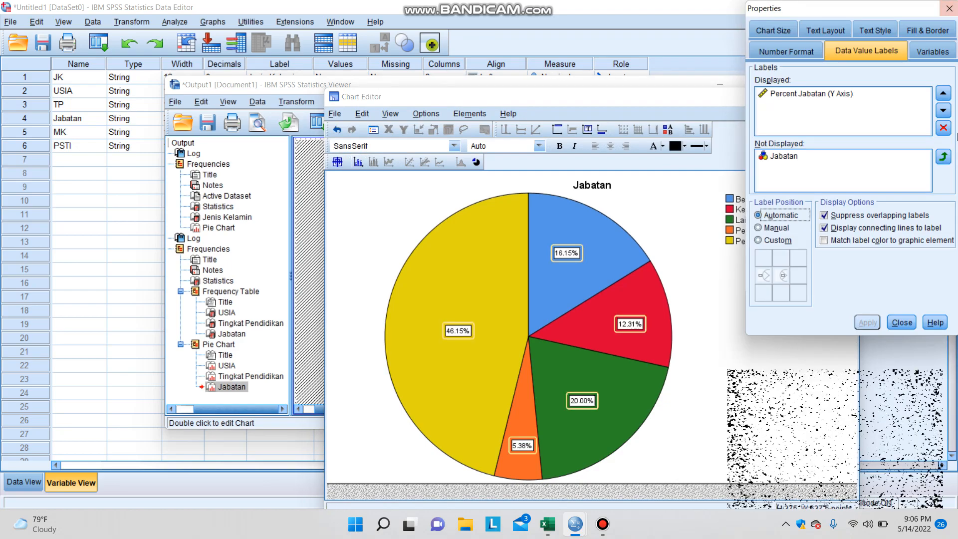
left_click(901, 322)
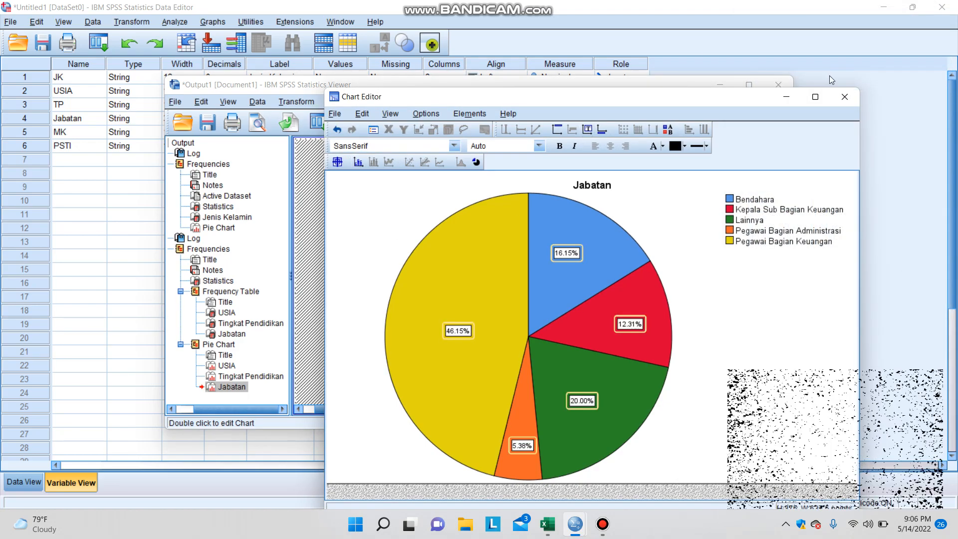
left_click(844, 97)
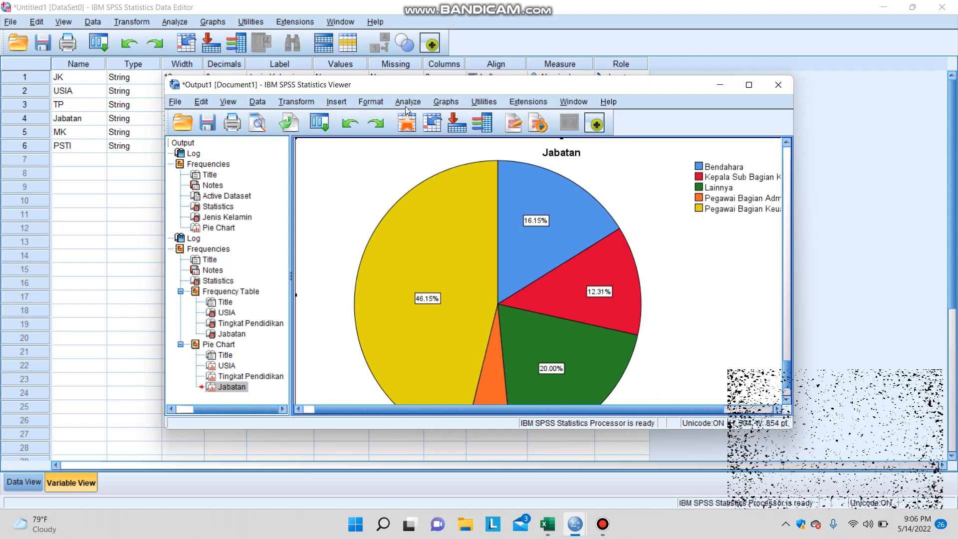
Step: Reopen the Frequencies analysis and replace USIA, Tingkat Pendidikan and Jabatan with the variables Masa Kerja and Pelatihan Sistem Teknologi Informasi
left_click(407, 102)
mouse_move(417, 130)
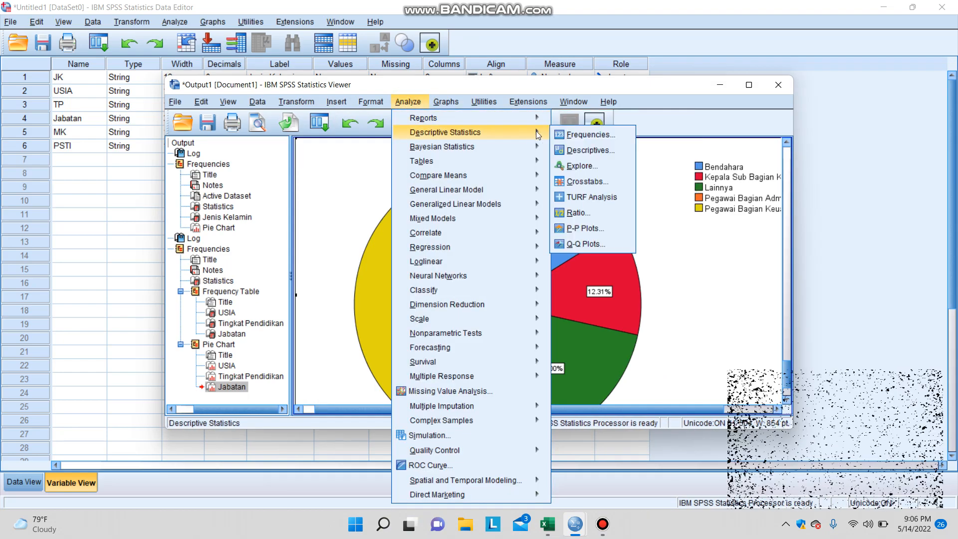
left_click(560, 135)
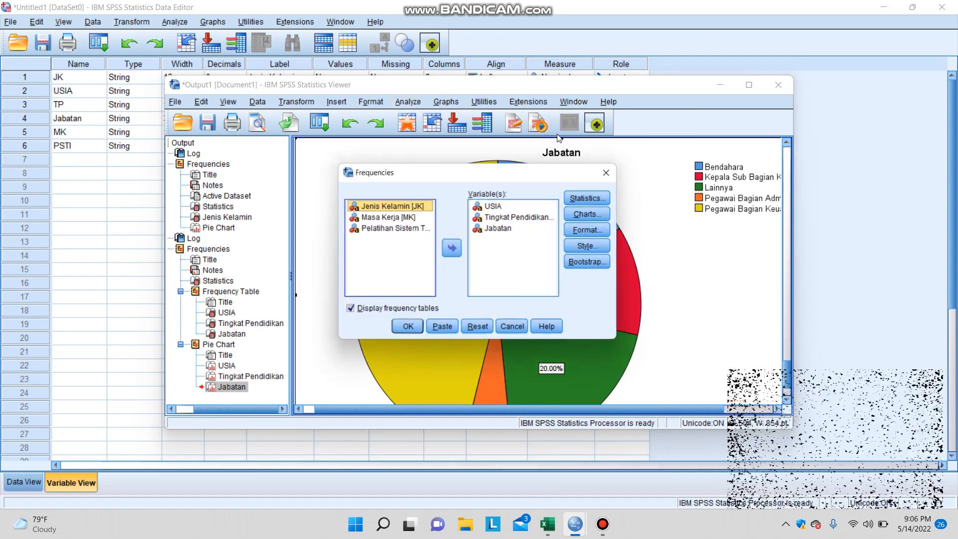
left_click(502, 206)
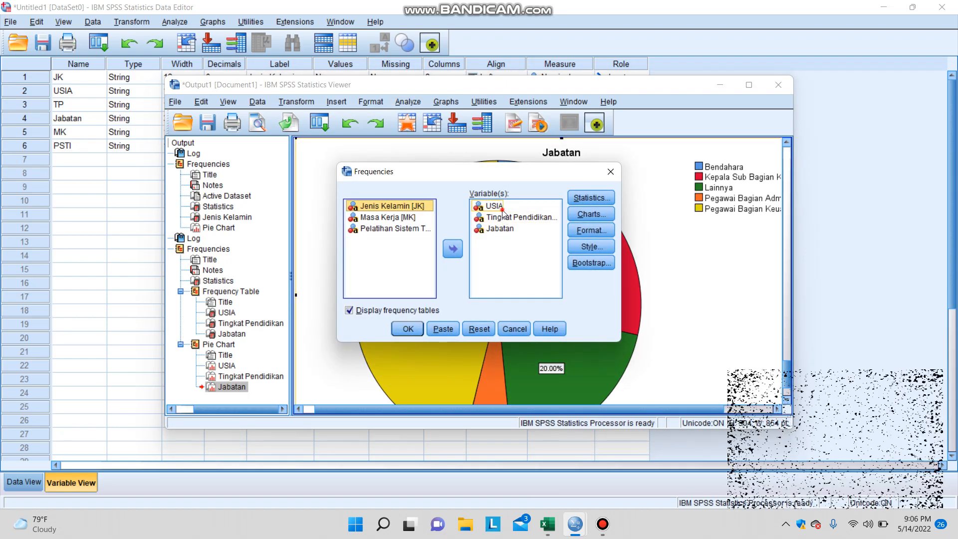
key("shift+Down")
key("shift+Down")
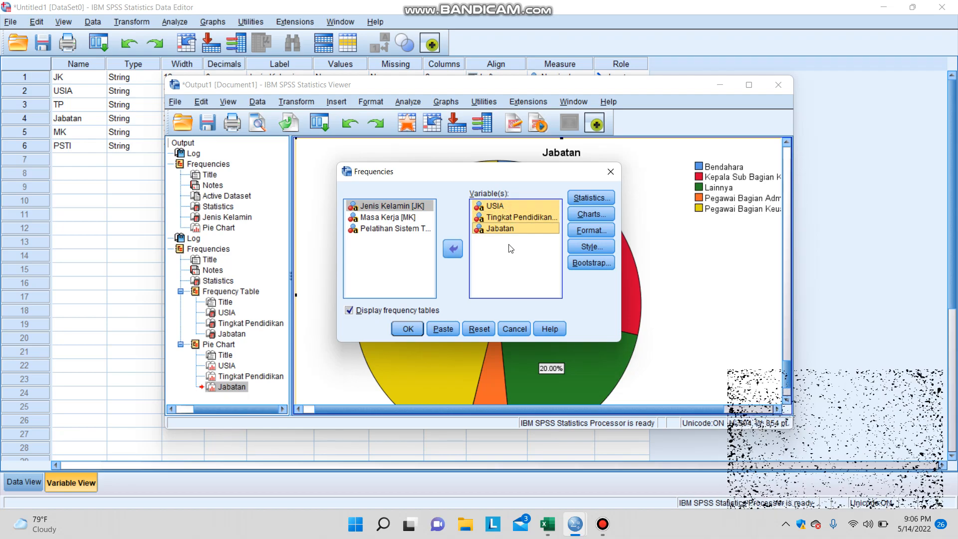
left_click(452, 249)
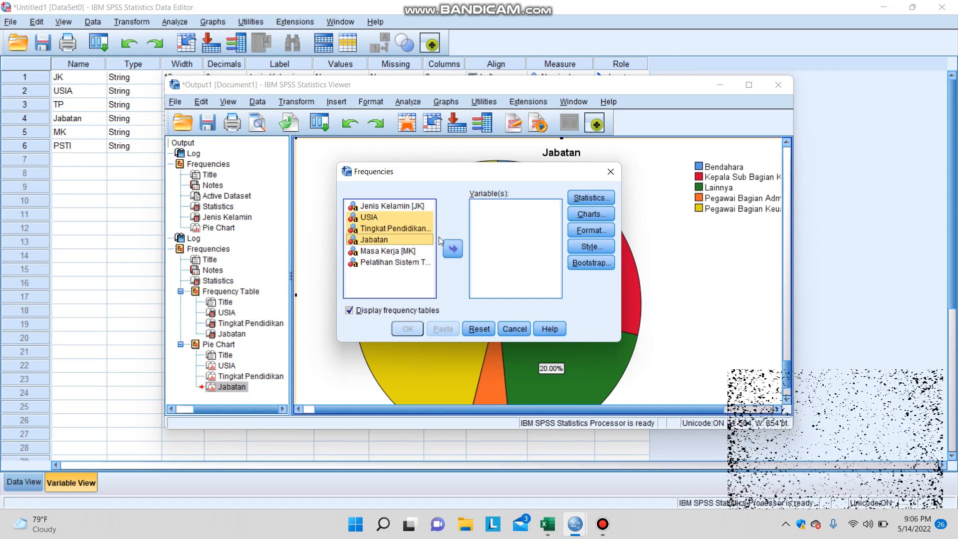
left_click(421, 253)
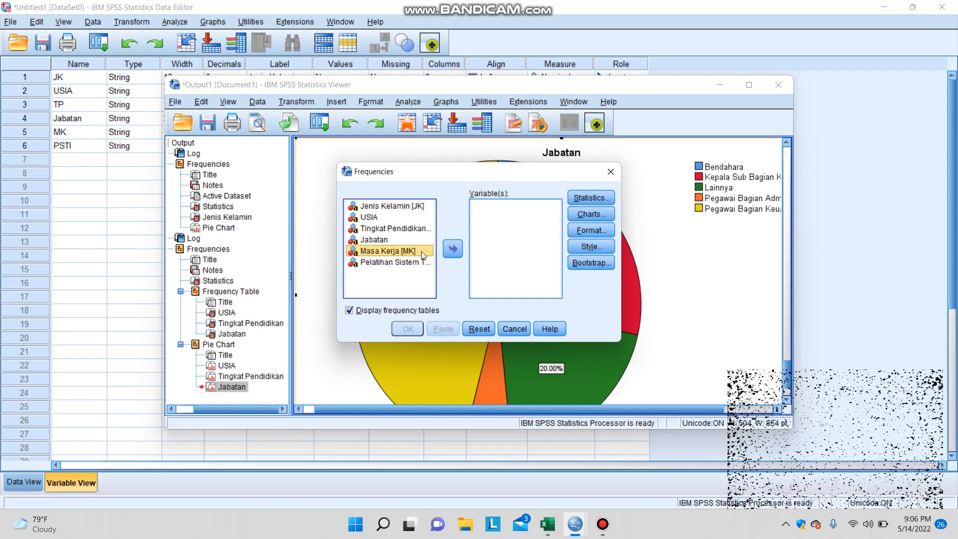
key("shift+Down")
left_click(452, 249)
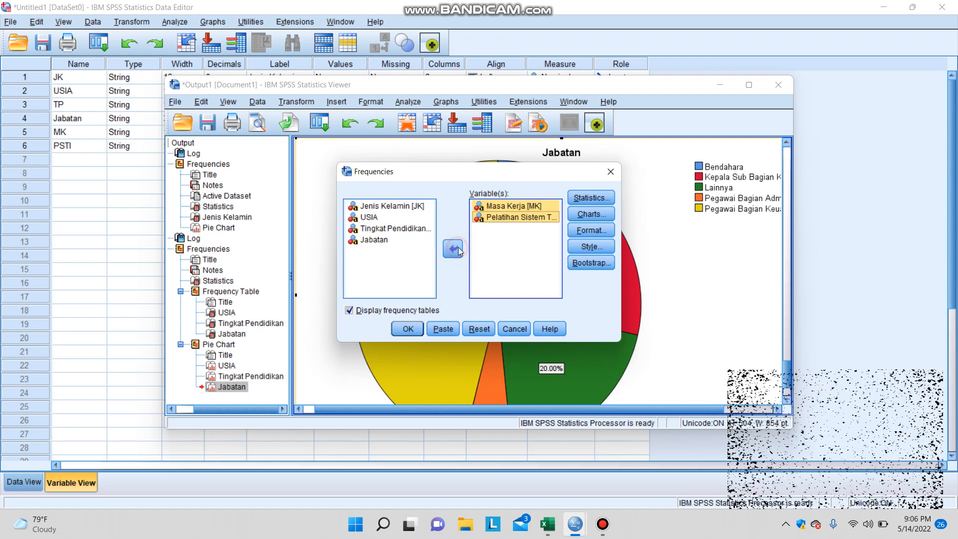
Step: Keep the existing statistics, switch the chart type to bar charts and run the Frequencies analysis for Masa Kerja and Pelatihan Sistem Teknologi Informasi
left_click(578, 199)
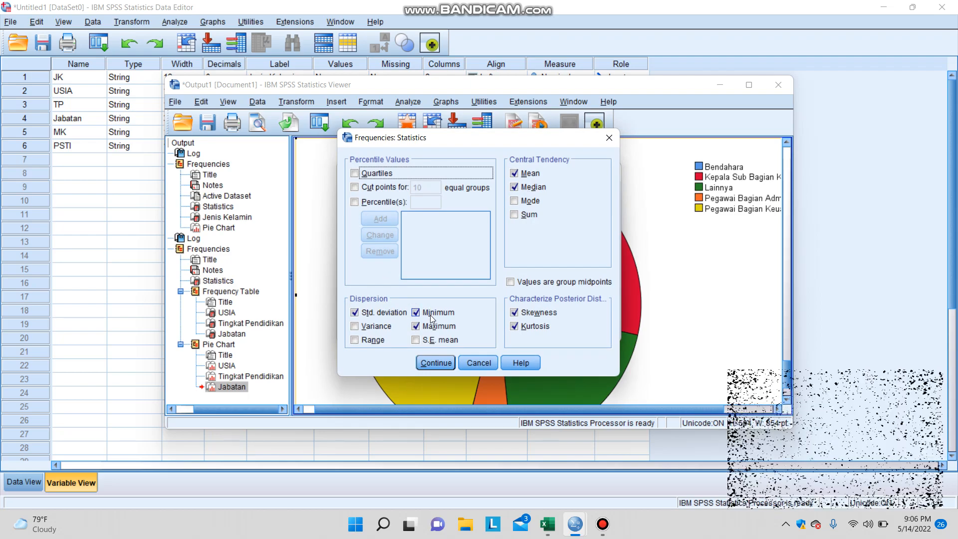
left_click(437, 363)
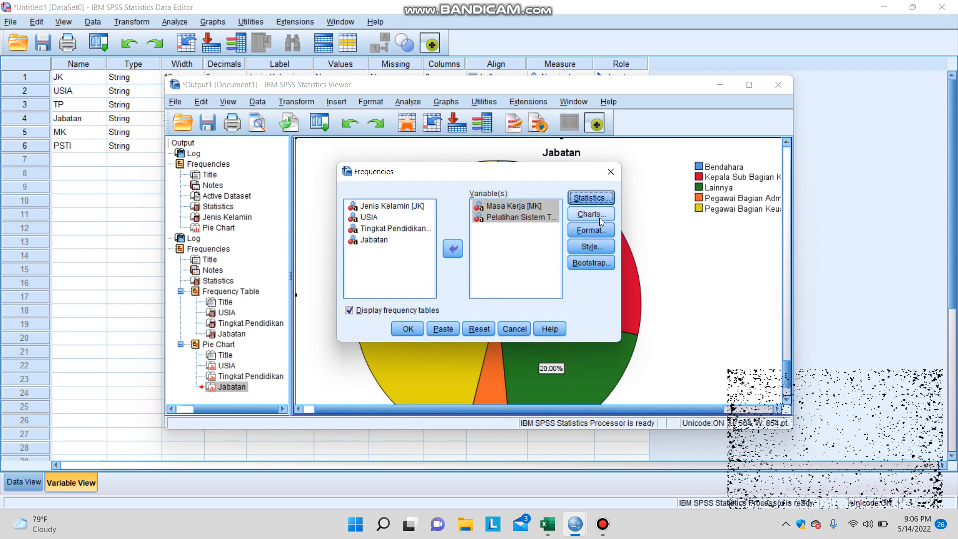
left_click(599, 216)
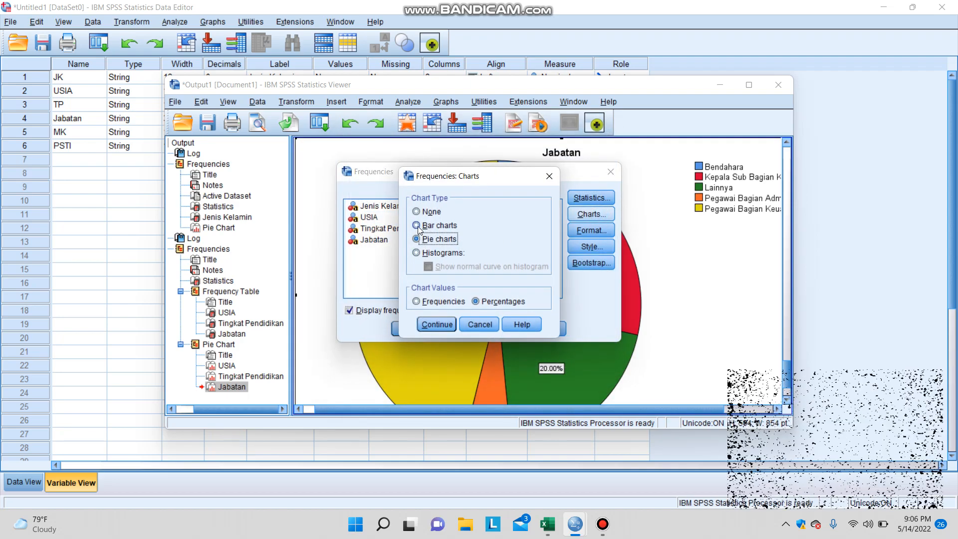
left_click(417, 226)
left_click(434, 324)
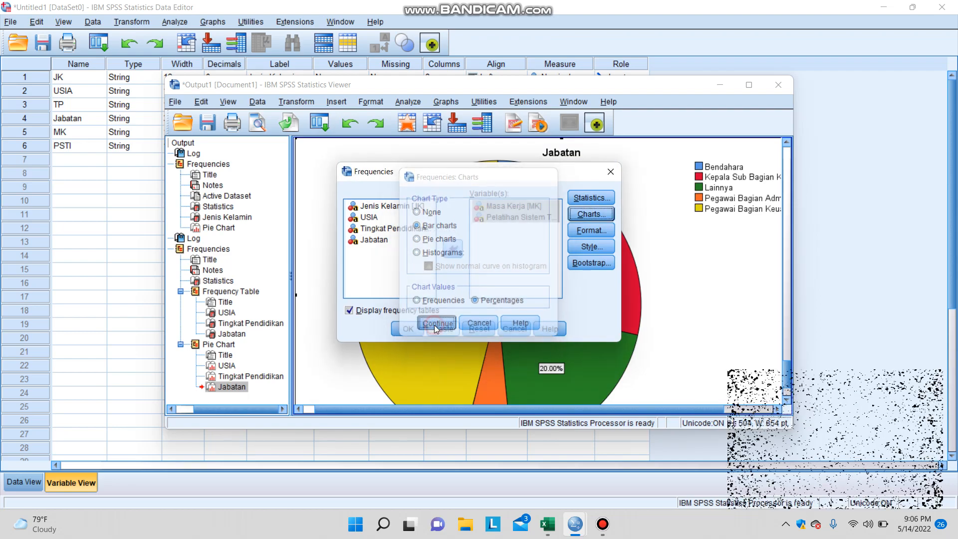
left_click(410, 329)
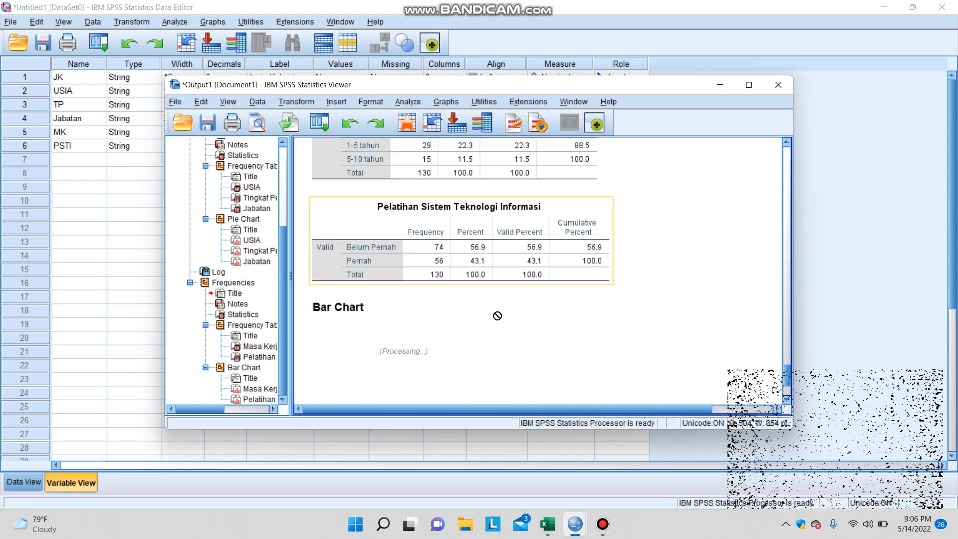
Step: Review the frequency tables and percentage bar charts for Masa Kerja and Pelatihan Sistem Teknologi Informasi in the output
scroll(497, 316, "down", 2)
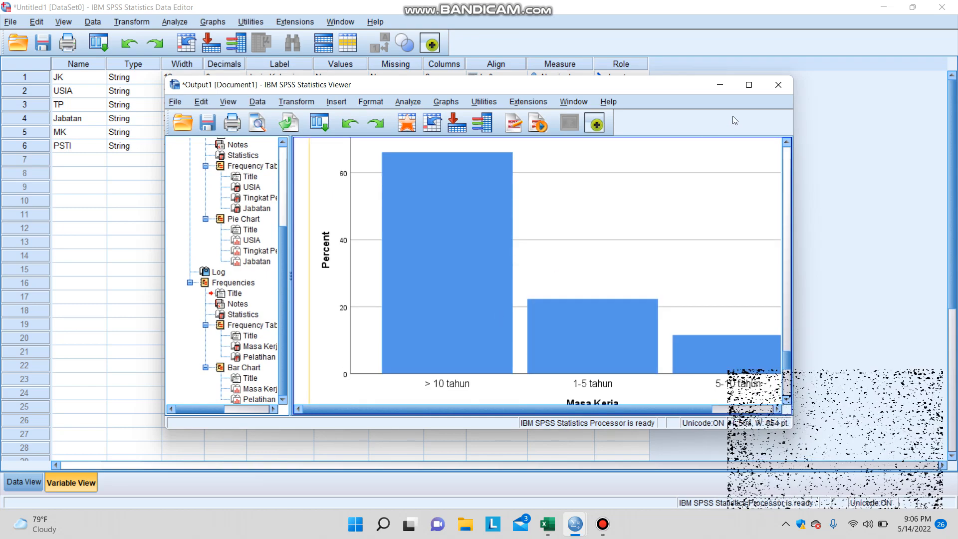
scroll(672, 220, "down", 2)
scroll(671, 220, "down", 2)
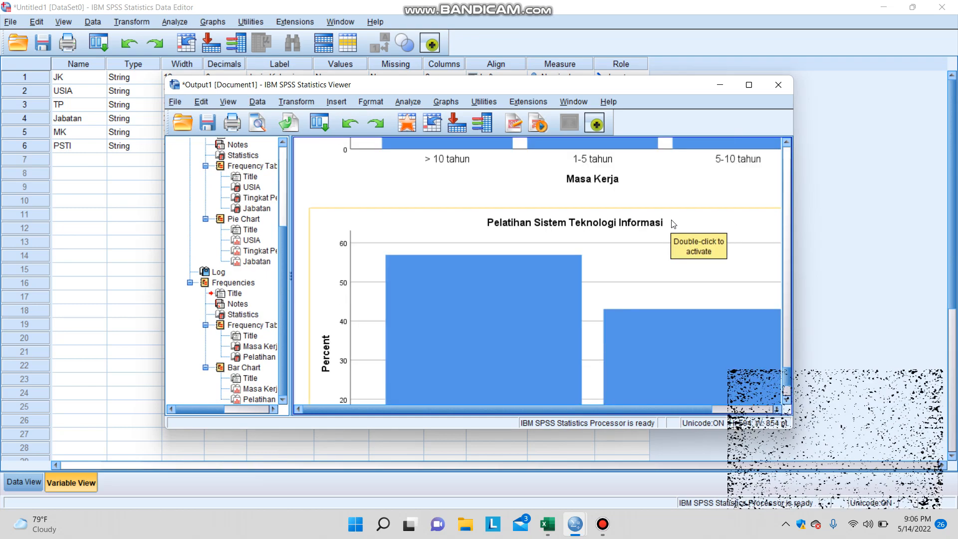
scroll(668, 230, "down", 3)
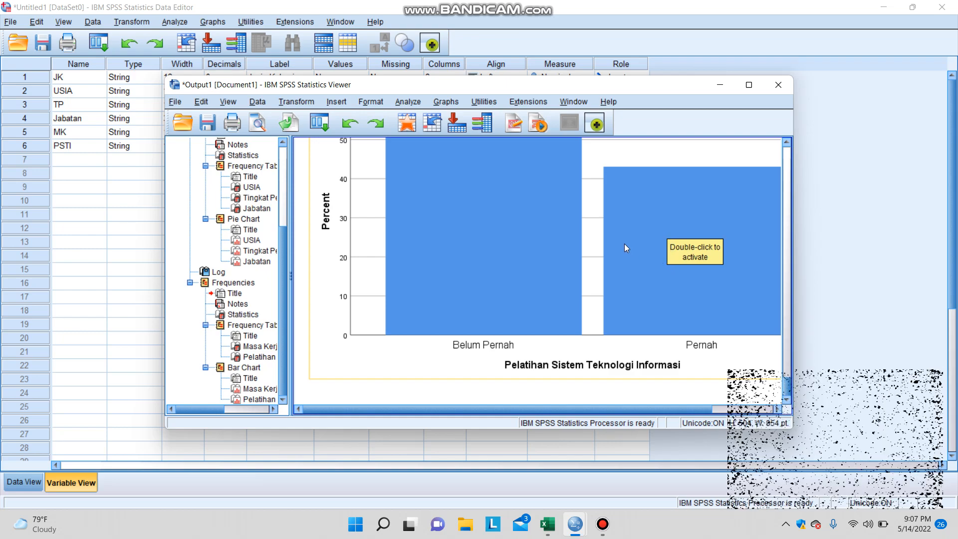
scroll(624, 248, "up", 10)
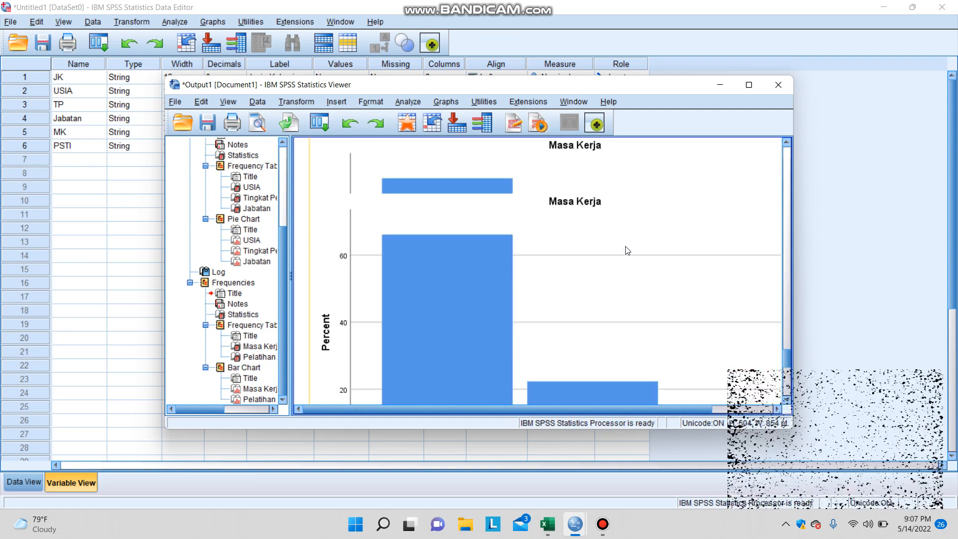
scroll(627, 250, "up", 3)
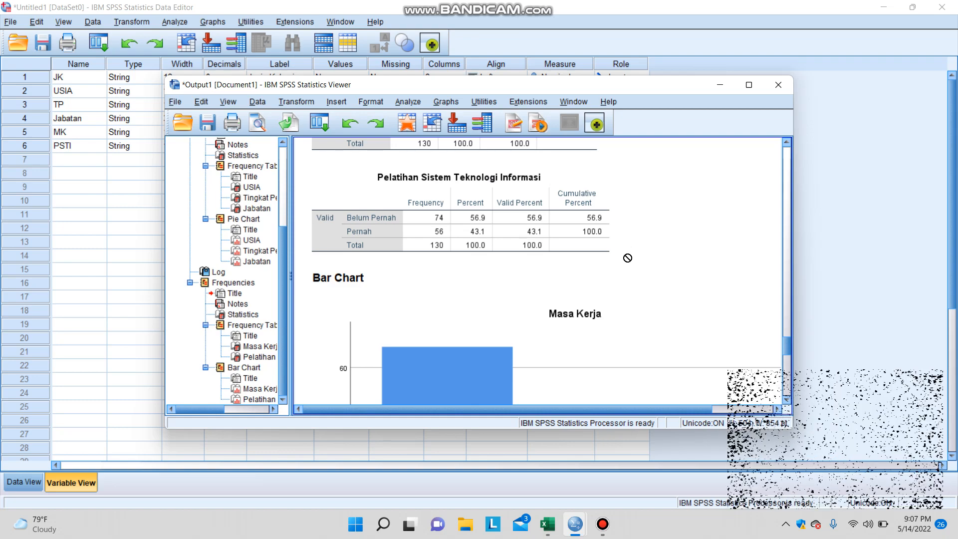
scroll(628, 263, "down", 3)
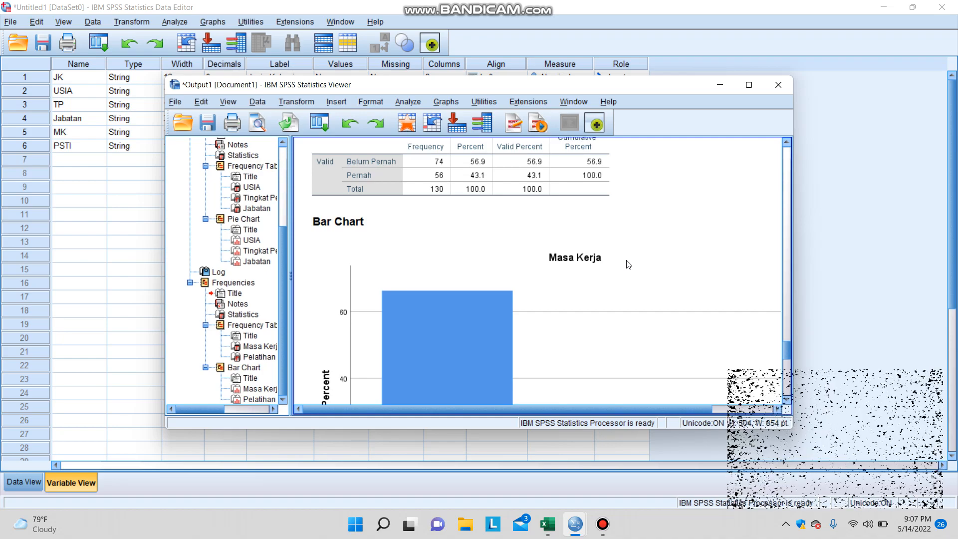
left_click(628, 265)
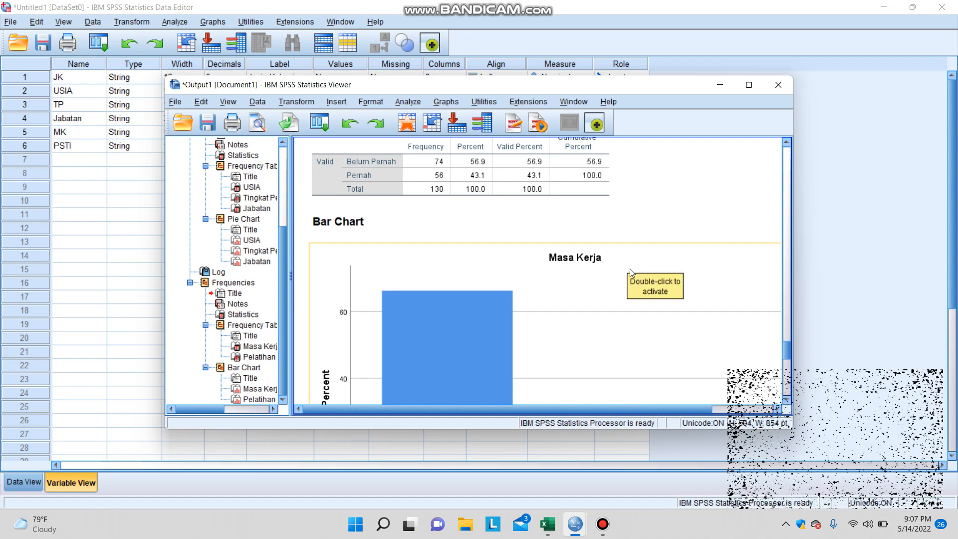
scroll(630, 264, "down", 10)
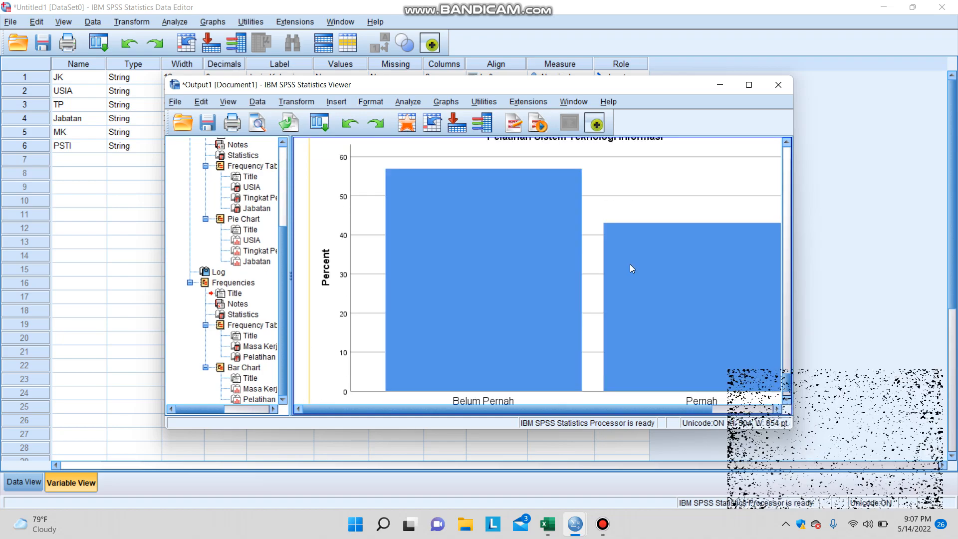